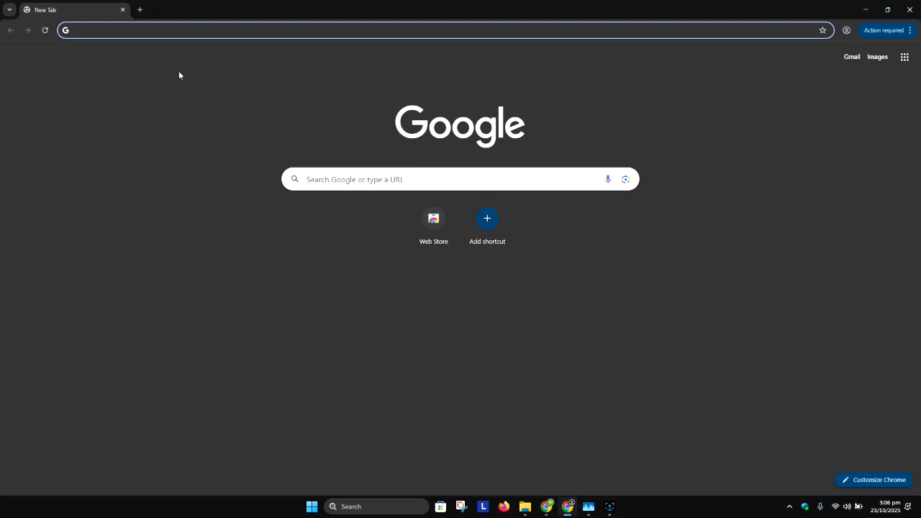
Search the web for "download windows 10 iso".
text(d windows 10 iso)
key(Return)
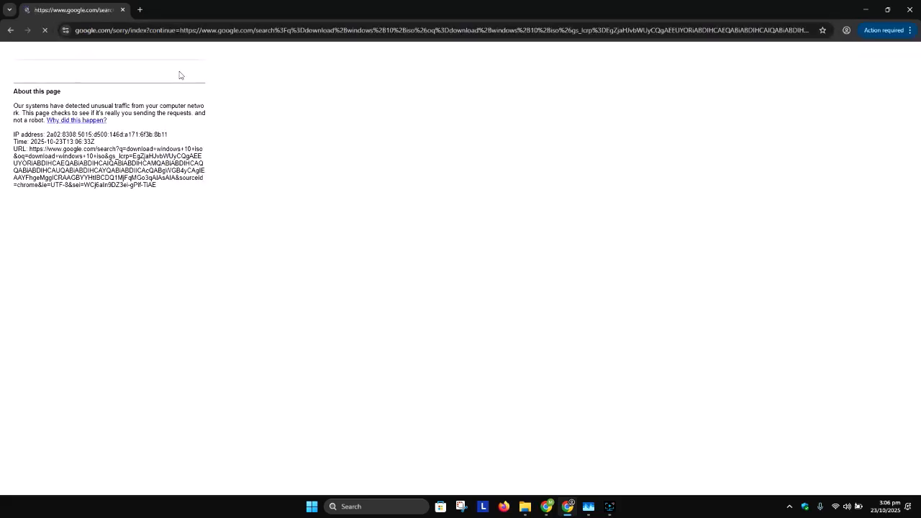
Complete the robot check by selecting all images with traffic lights and submitting them for verification.
click(59, 97)
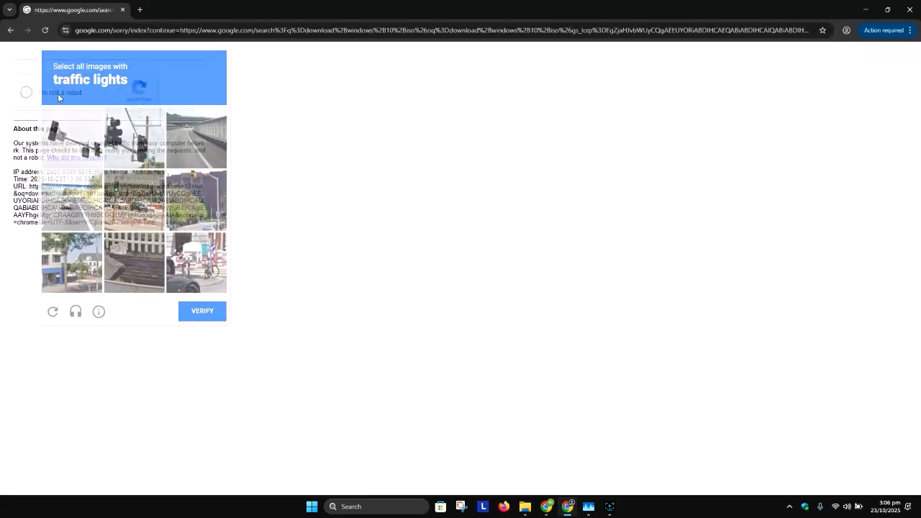
click(79, 147)
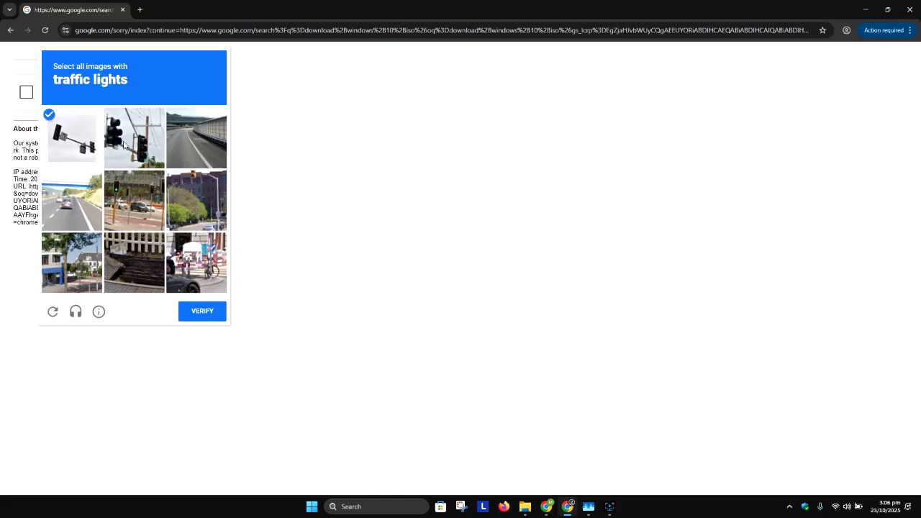
click(126, 145)
click(143, 205)
click(194, 203)
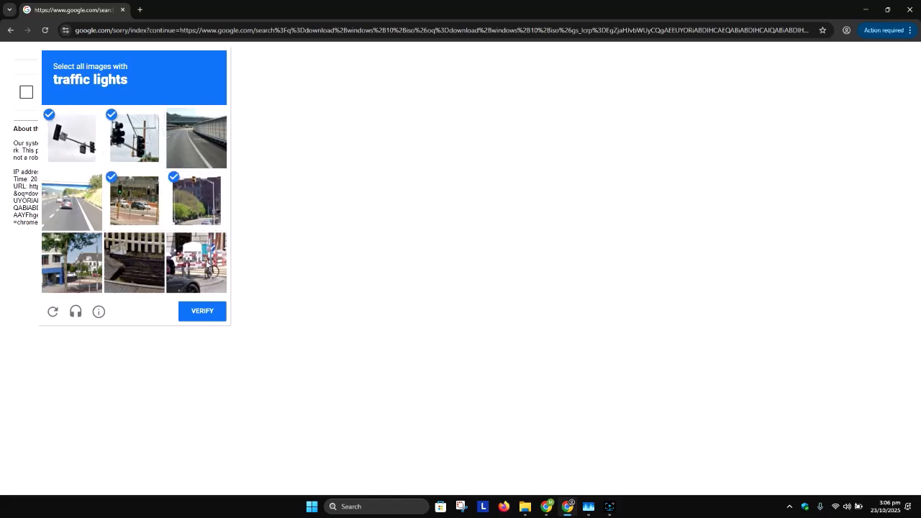
click(202, 311)
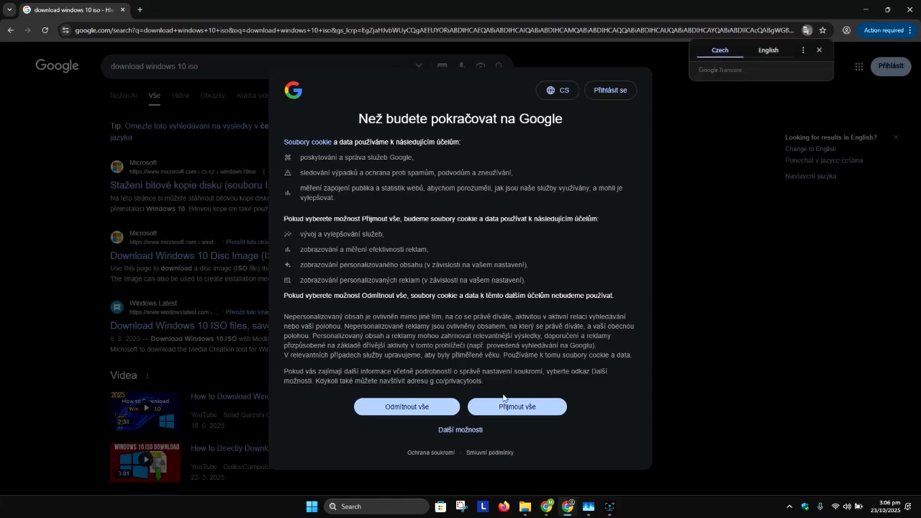
click(512, 406)
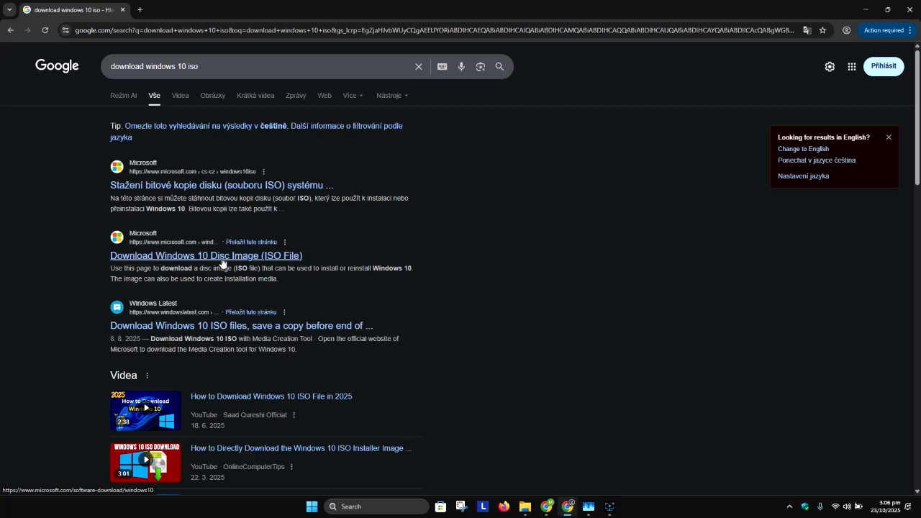
Open Microsoft's Windows 10 download page, switching the site's region and language to Australia - English.
click(221, 258)
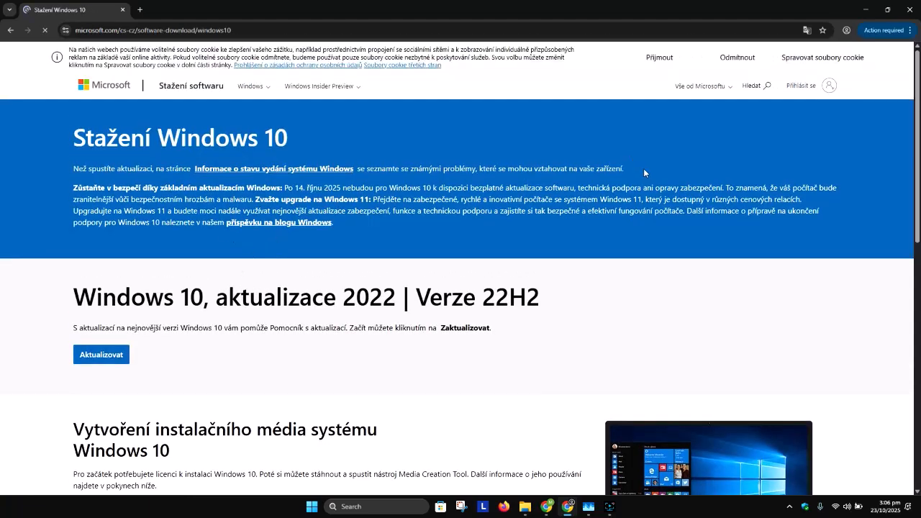
scroll(277, 220, down, 10)
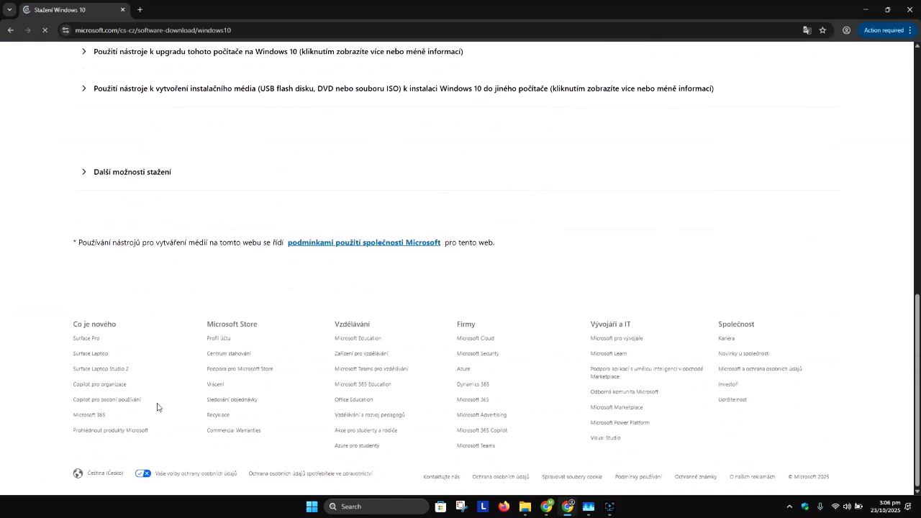
click(98, 479)
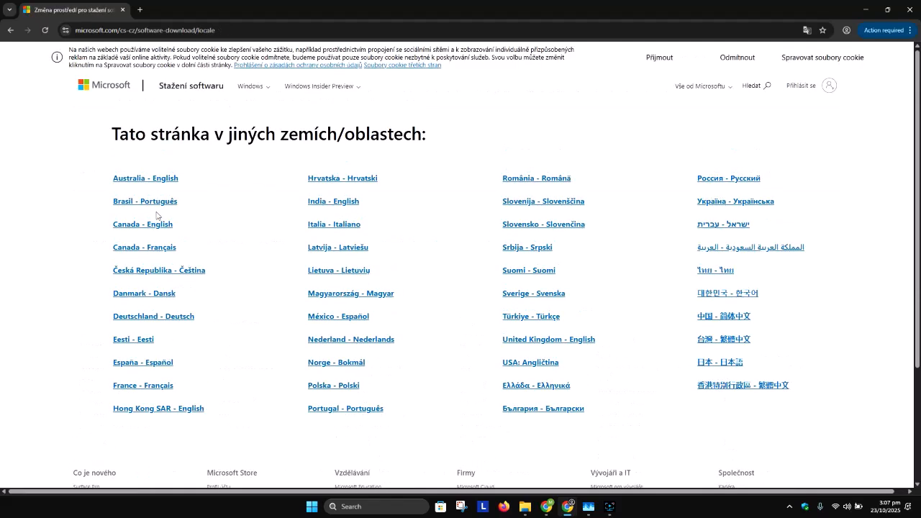
click(161, 179)
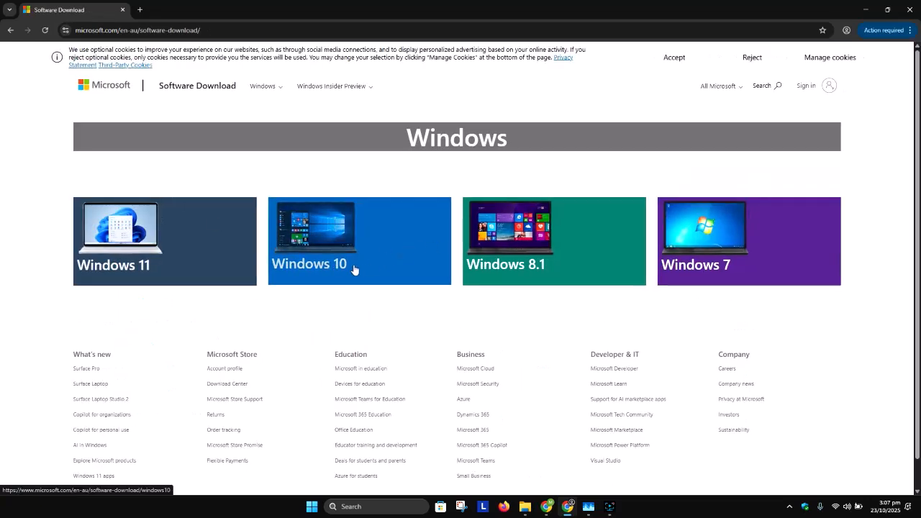
click(345, 237)
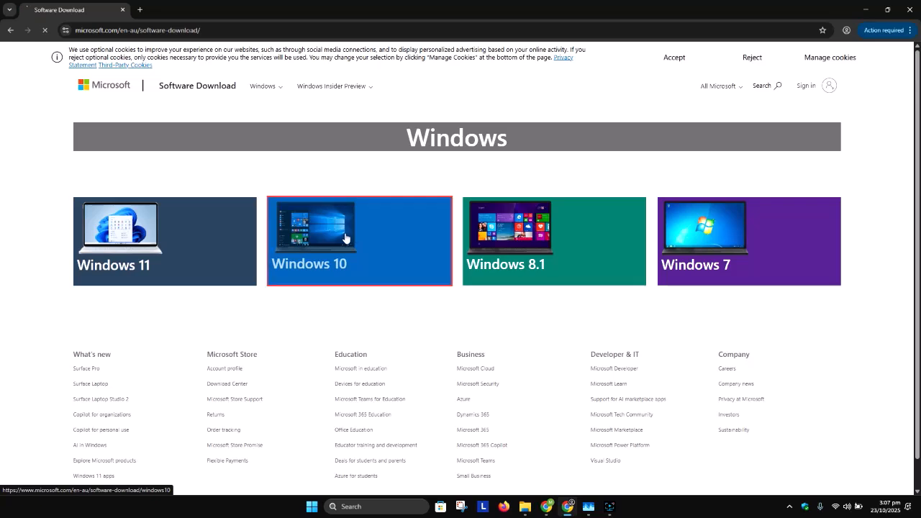
Download the Windows 10 media creation tool, run MediaCreationTool_22H2.exe, and minimize the browser to leave the setup window on the desktop.
scroll(344, 233, down, 3)
scroll(342, 240, down, 3)
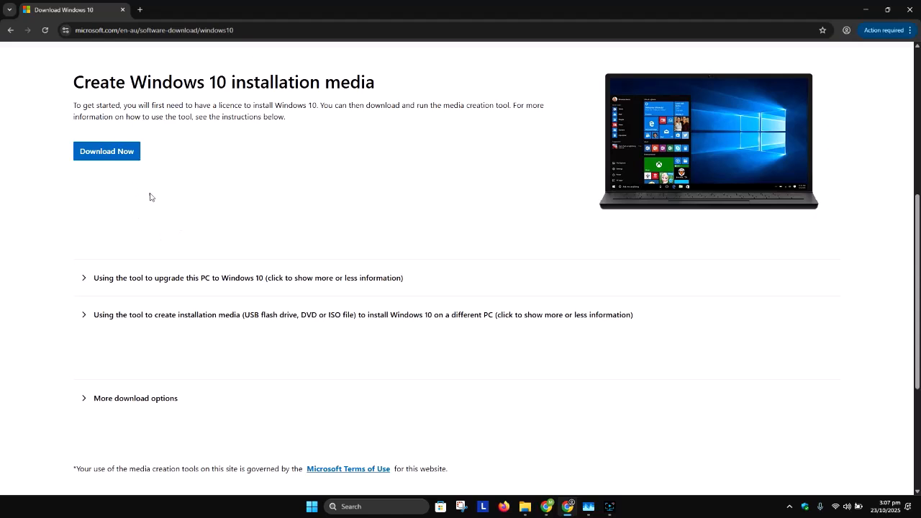
click(112, 154)
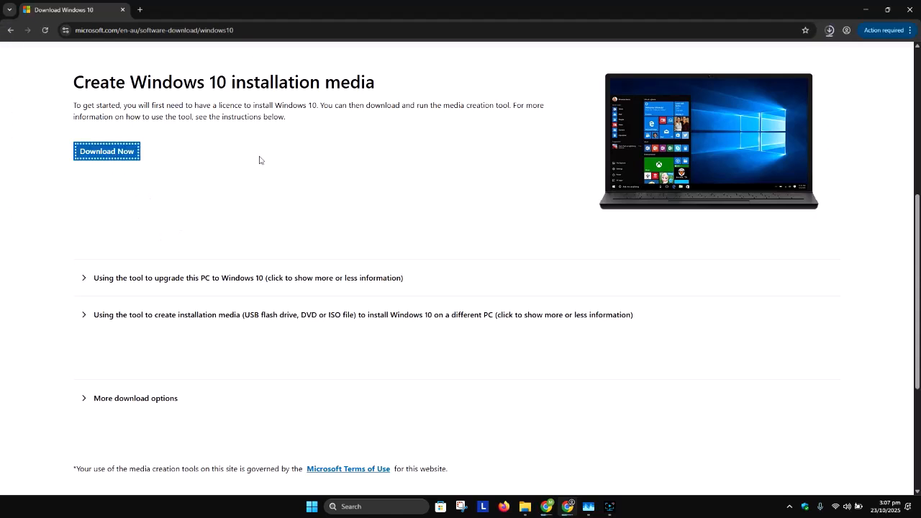
click(829, 31)
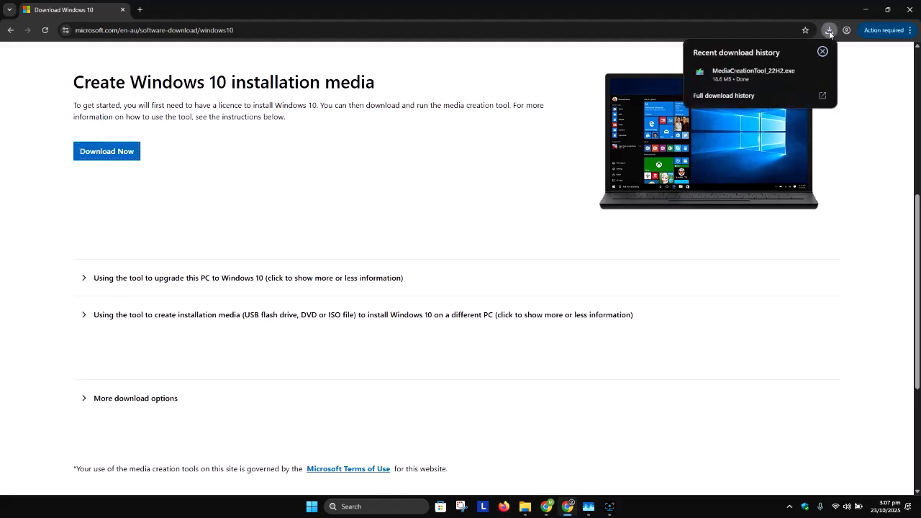
click(765, 70)
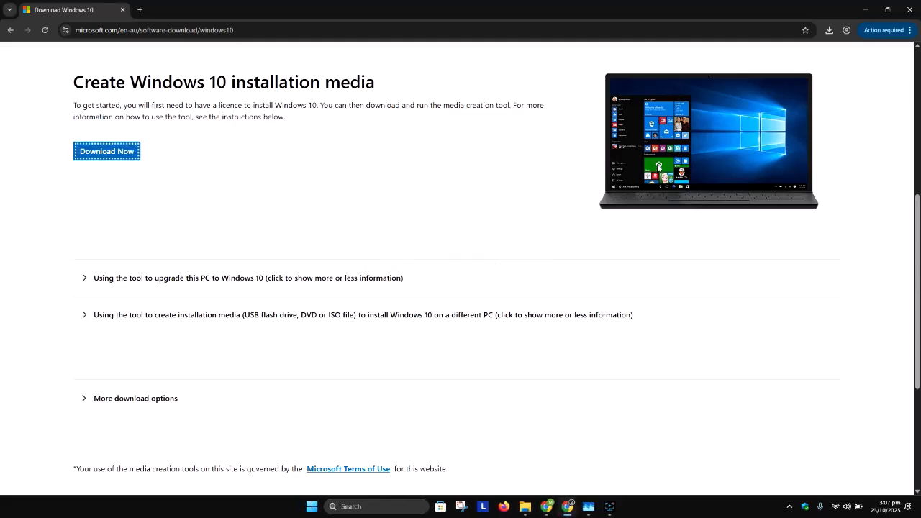
click(864, 10)
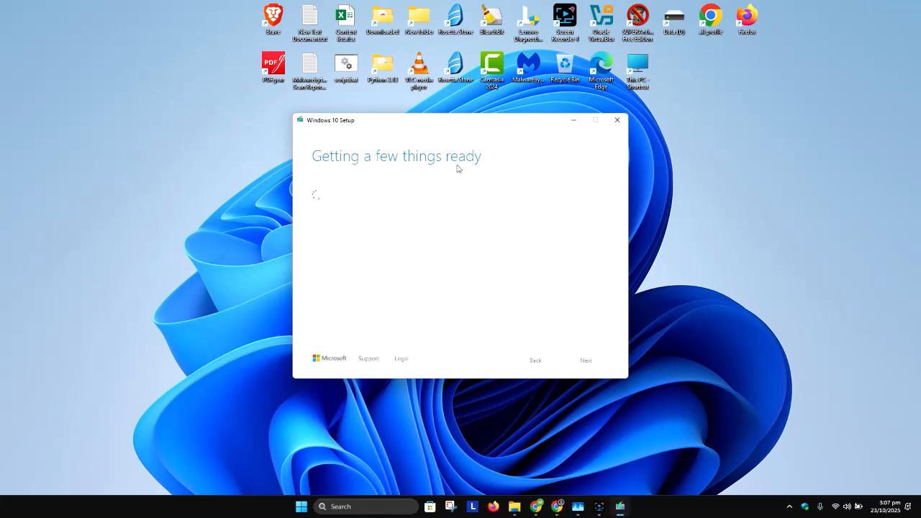
drag(472, 122, 636, 107)
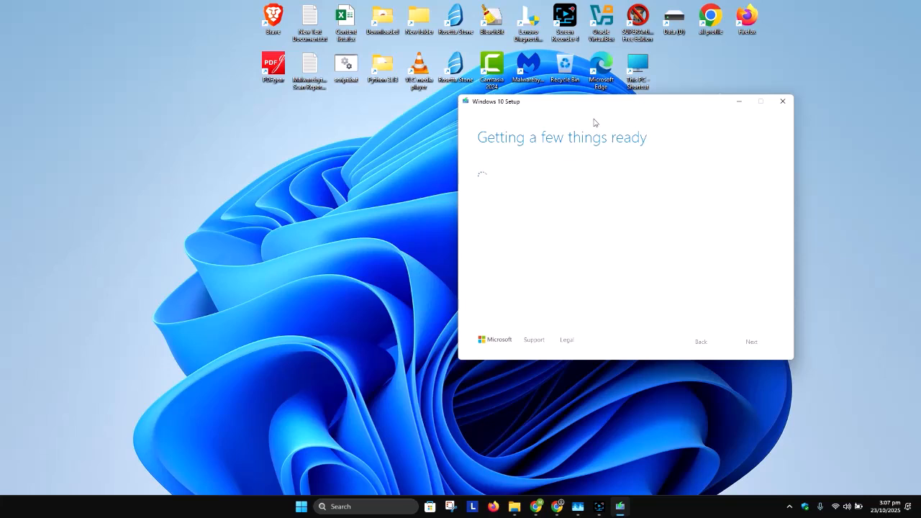
click(599, 506)
click(760, 407)
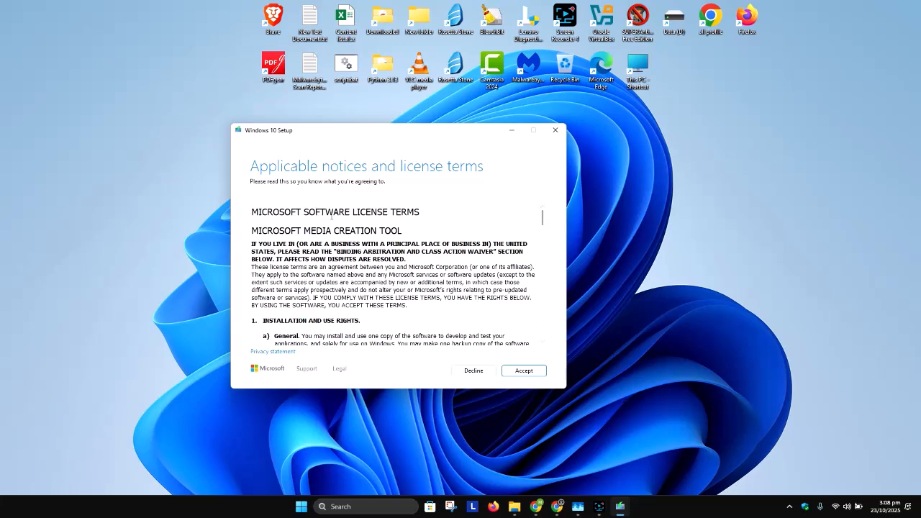
Go through the Microsoft Media Creation Tool license terms and accept them.
drag(543, 218, 556, 341)
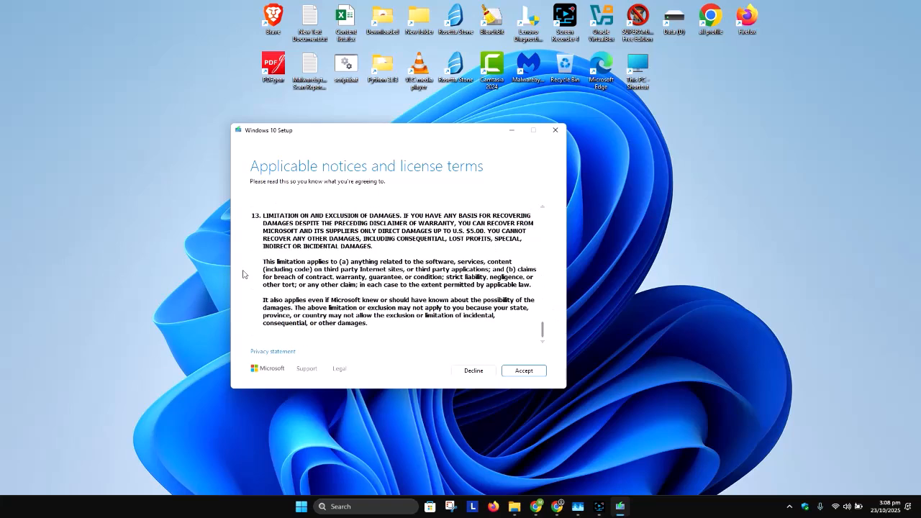
click(524, 372)
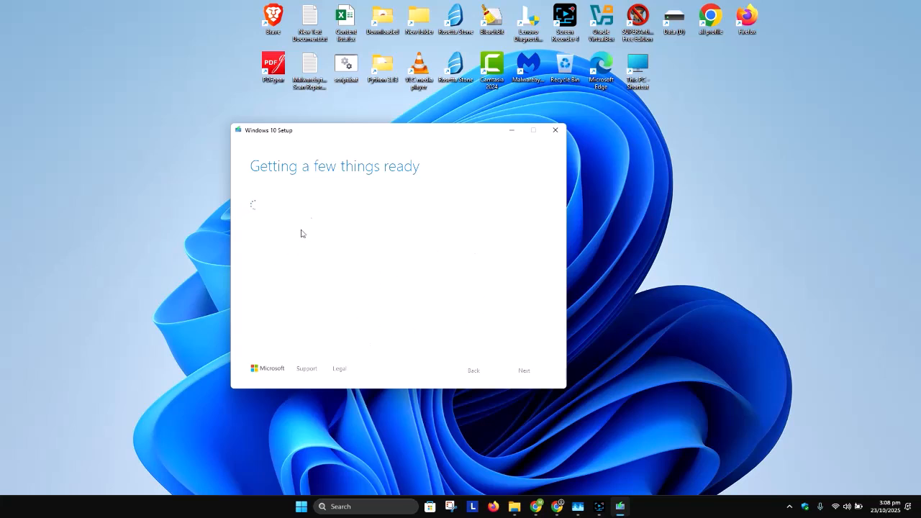
drag(404, 135, 388, 131)
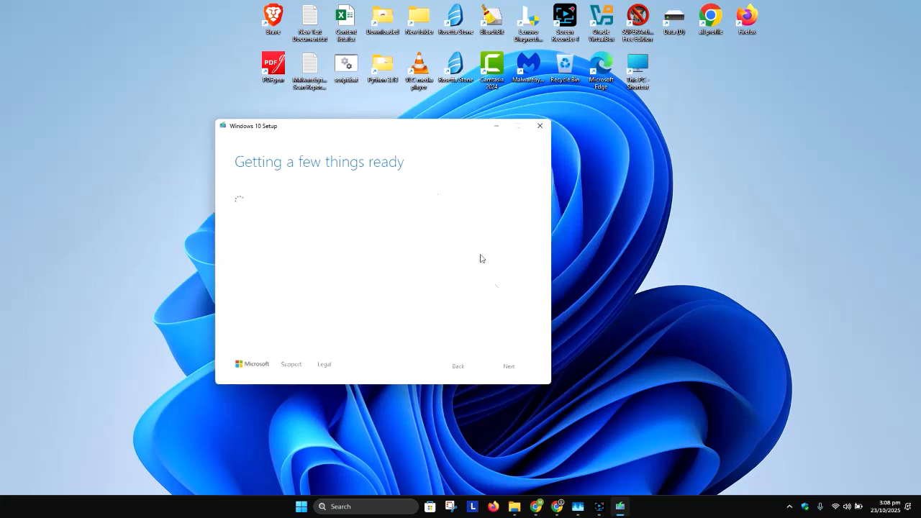
click(598, 508)
click(764, 408)
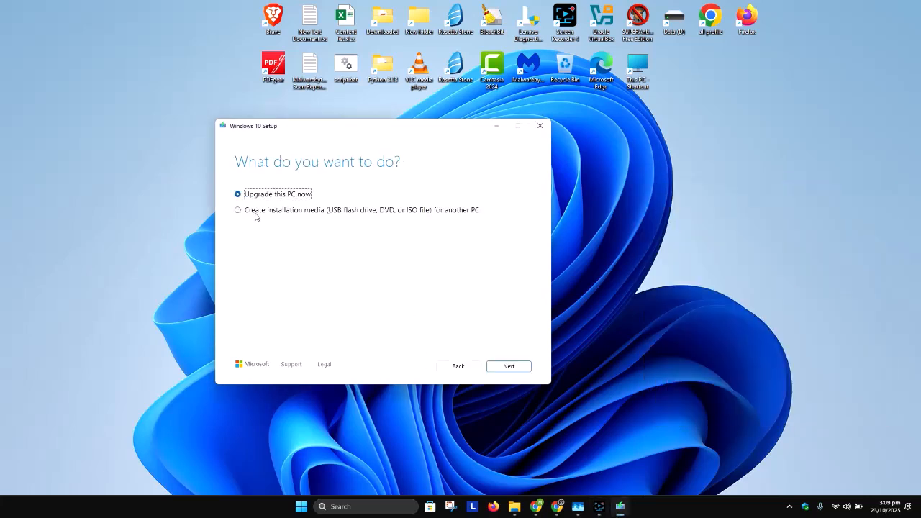
Choose to create installation media for another PC and turn off the recommended options for this PC.
click(239, 210)
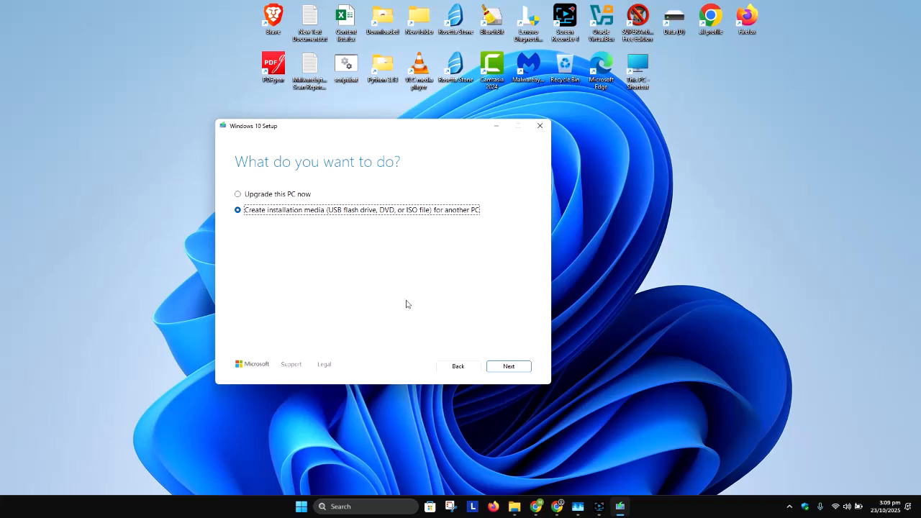
click(514, 366)
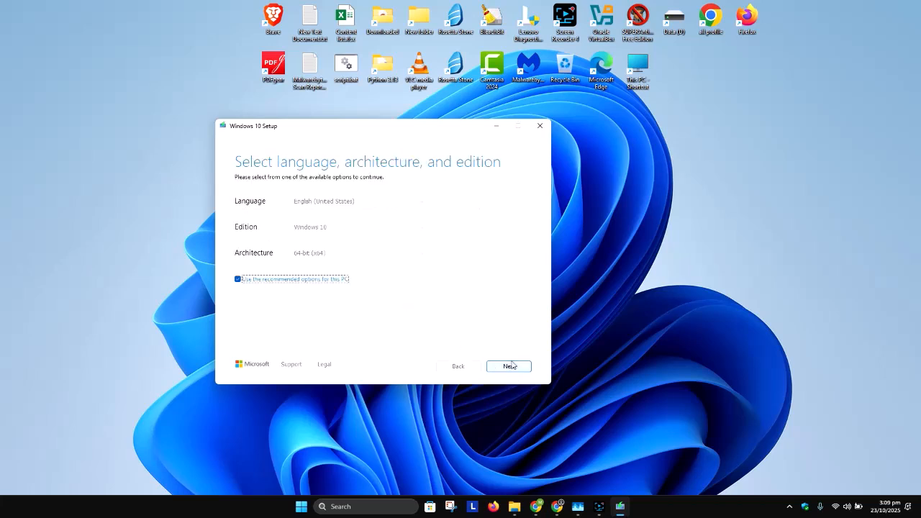
click(269, 280)
Review the language, edition and architecture choices, keep English (United States), Windows 10 and 64-bit (x64), and continue.
click(340, 203)
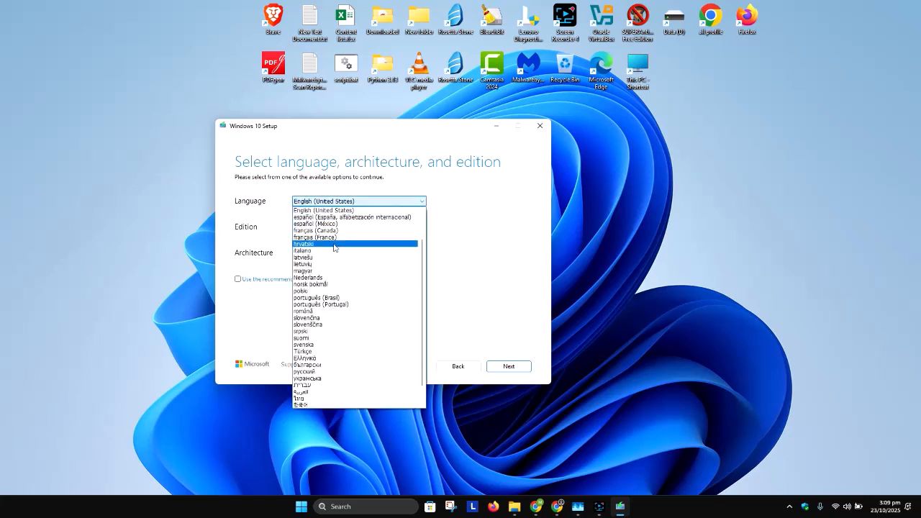
click(478, 222)
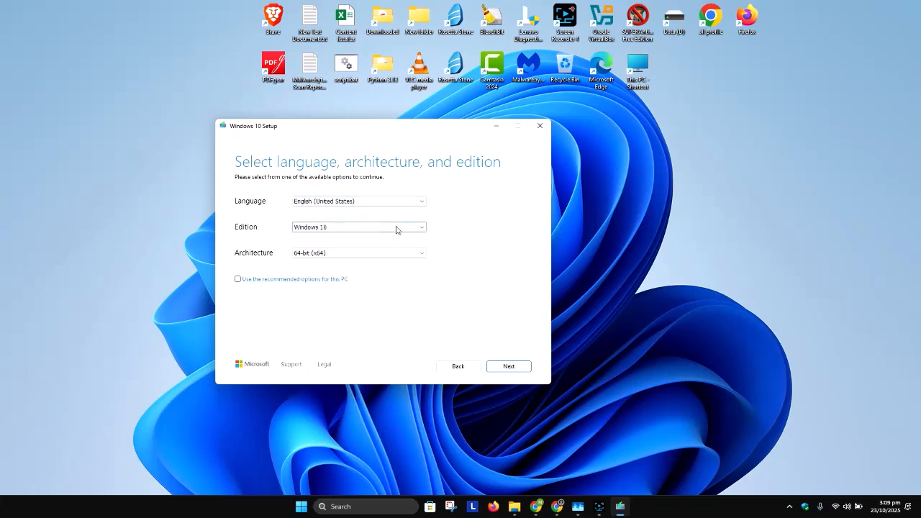
click(311, 228)
click(479, 233)
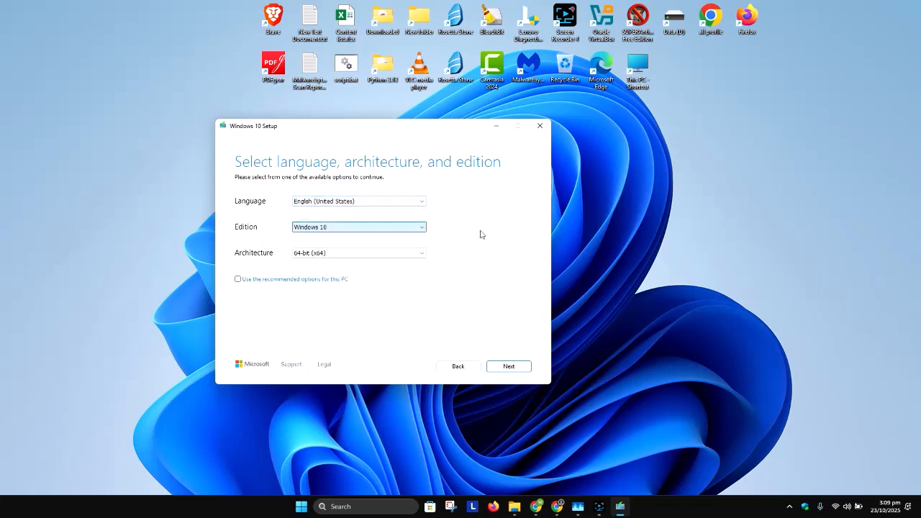
click(345, 253)
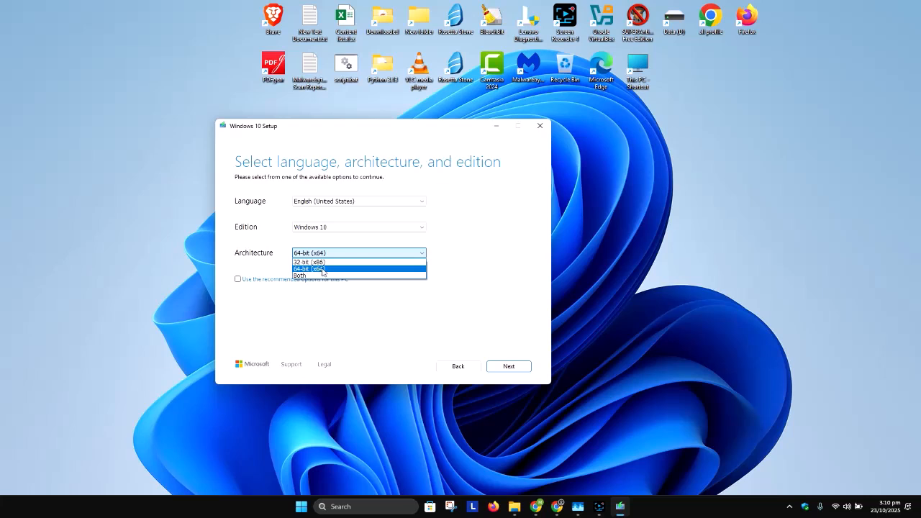
click(485, 281)
click(359, 253)
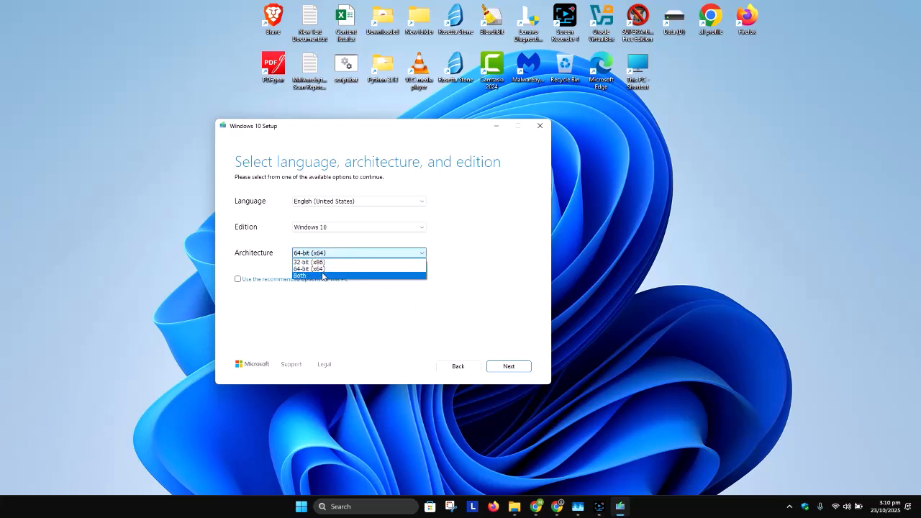
click(325, 303)
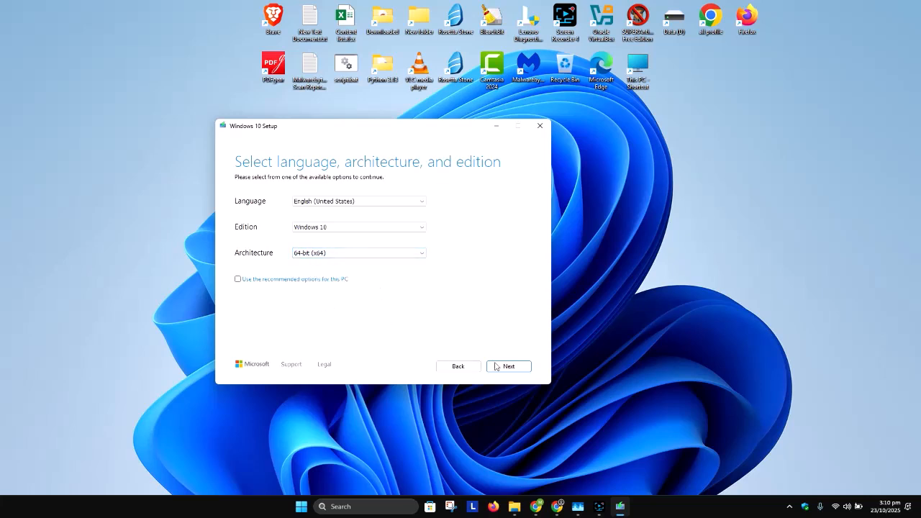
click(507, 366)
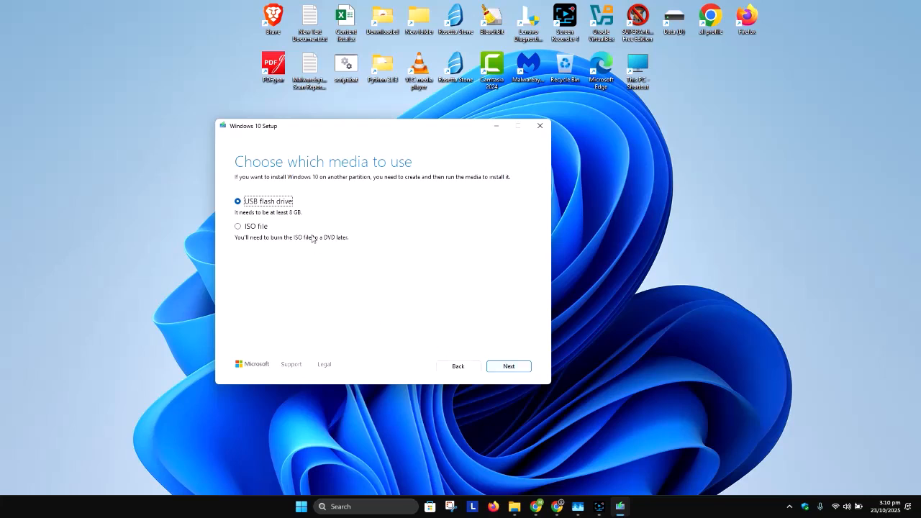
Choose ISO file as the media type and save it as Windows.iso on the Data (D:) drive.
click(258, 229)
click(506, 368)
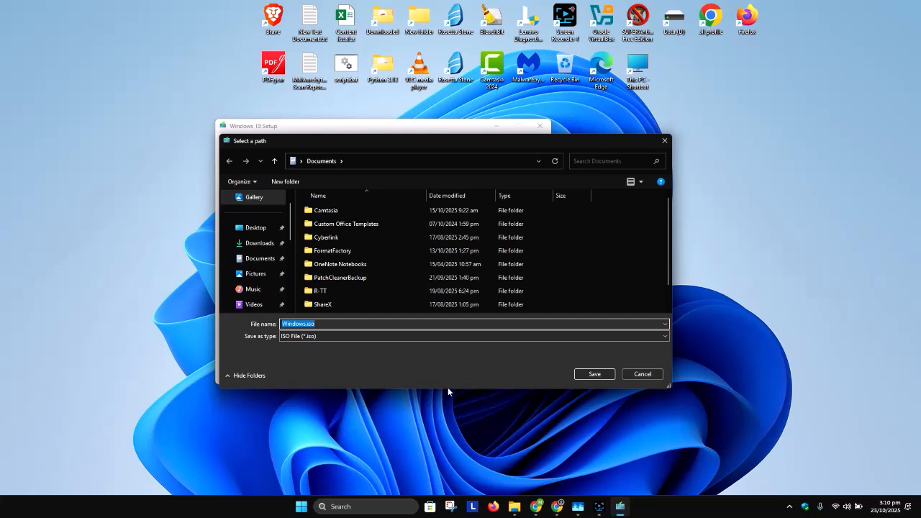
drag(447, 392, 429, 490)
scroll(239, 346, down, 2)
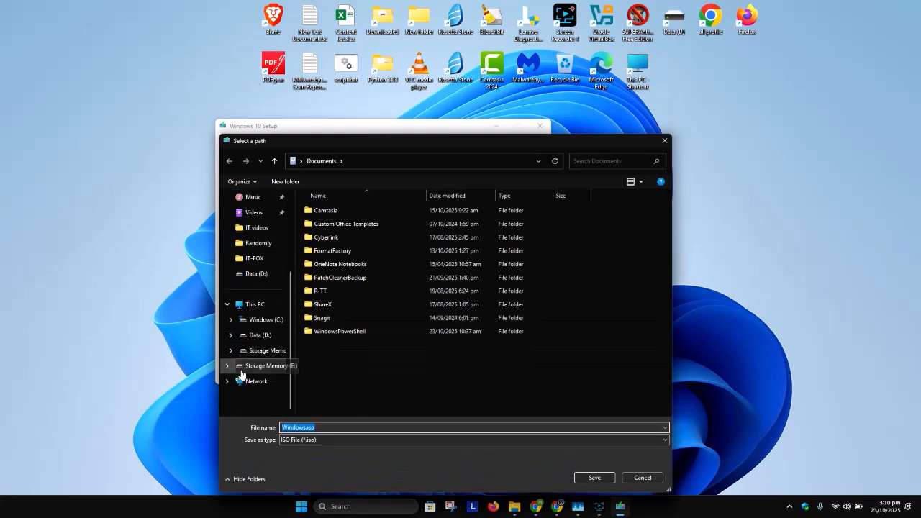
click(252, 337)
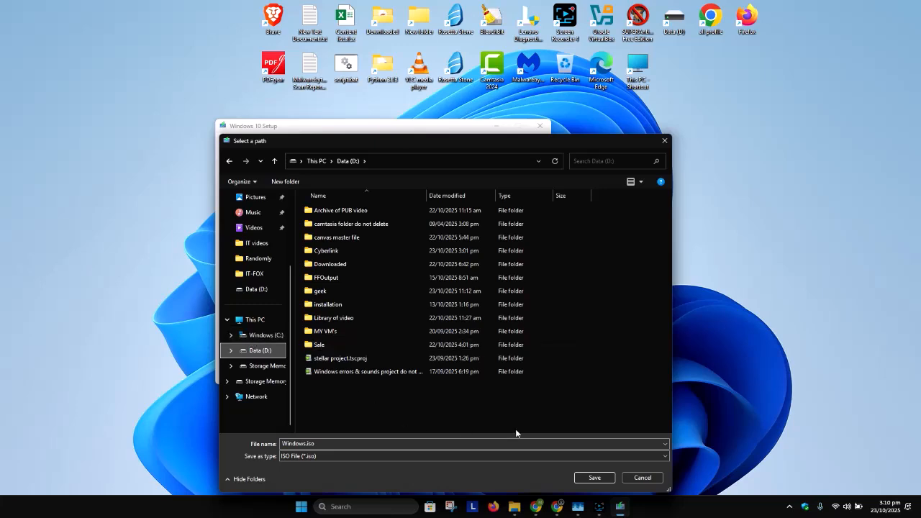
click(595, 478)
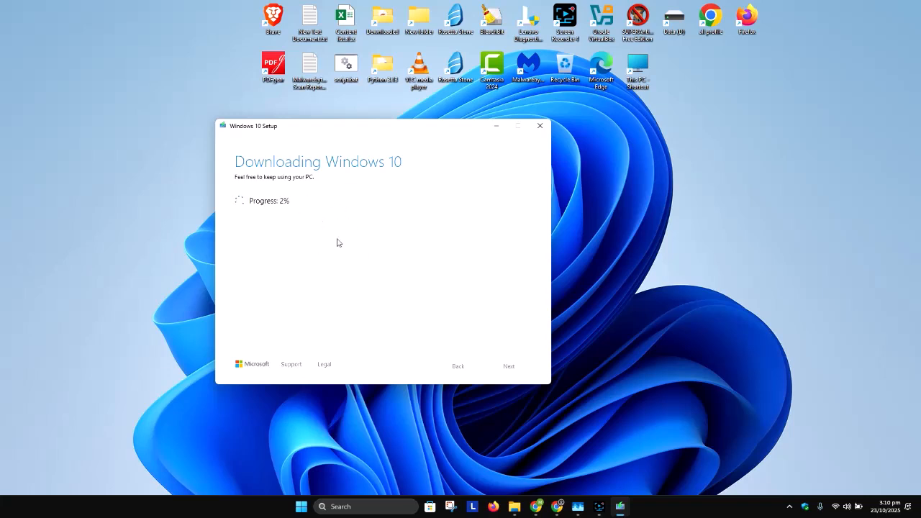
drag(361, 130, 339, 103)
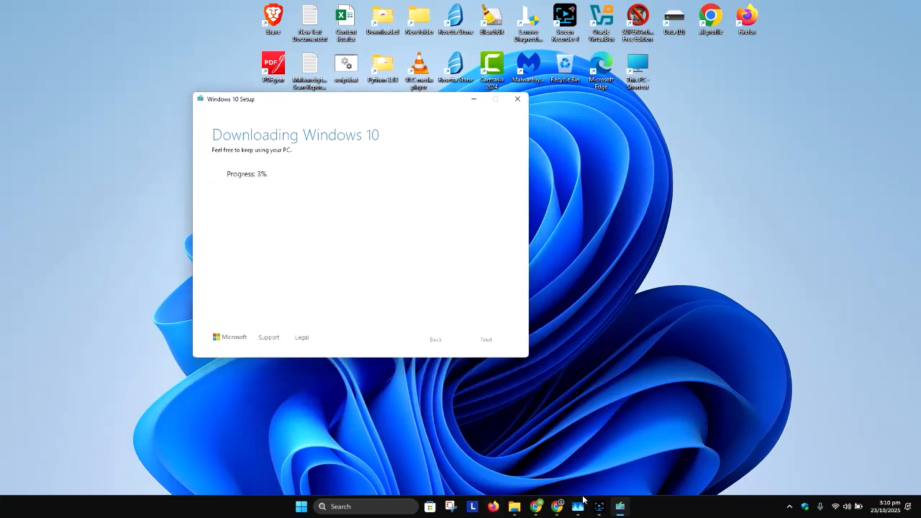
click(599, 506)
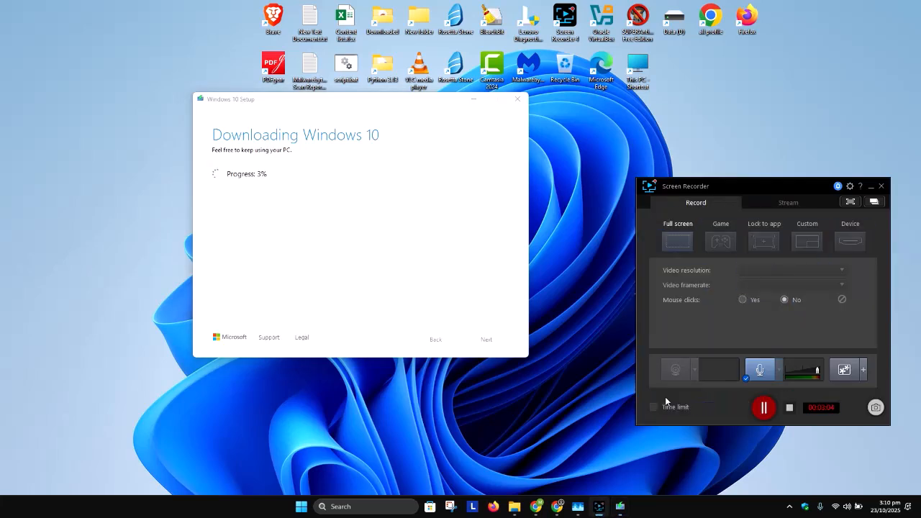
click(763, 409)
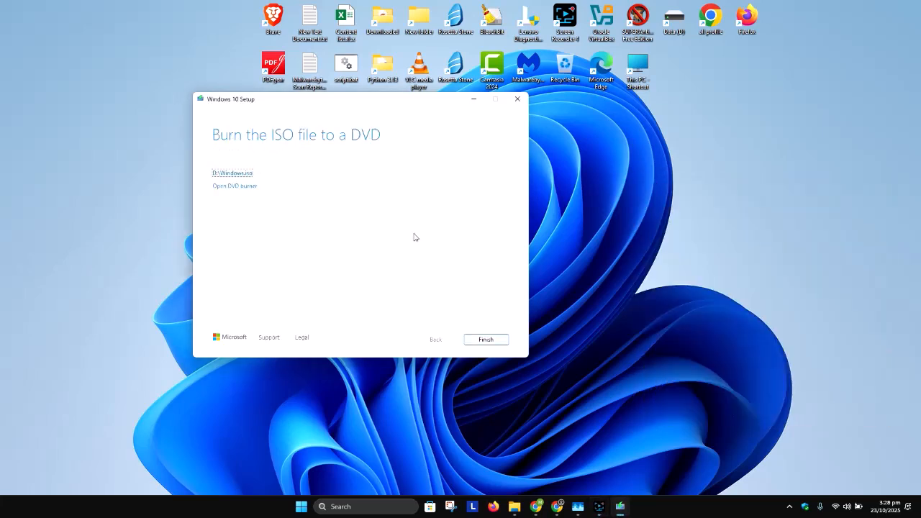
Open the folder that holds the saved D:\Windows.iso and move the setup window aside.
click(234, 174)
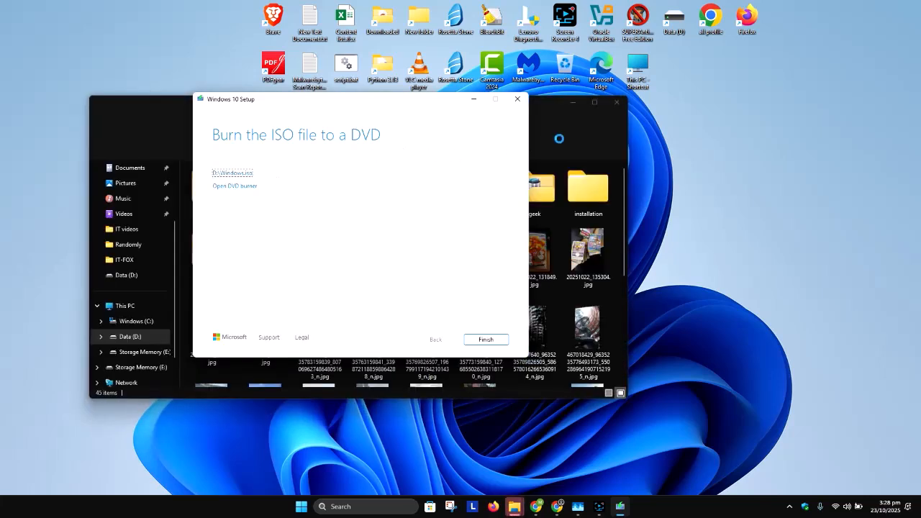
drag(432, 103, 482, 120)
click(598, 506)
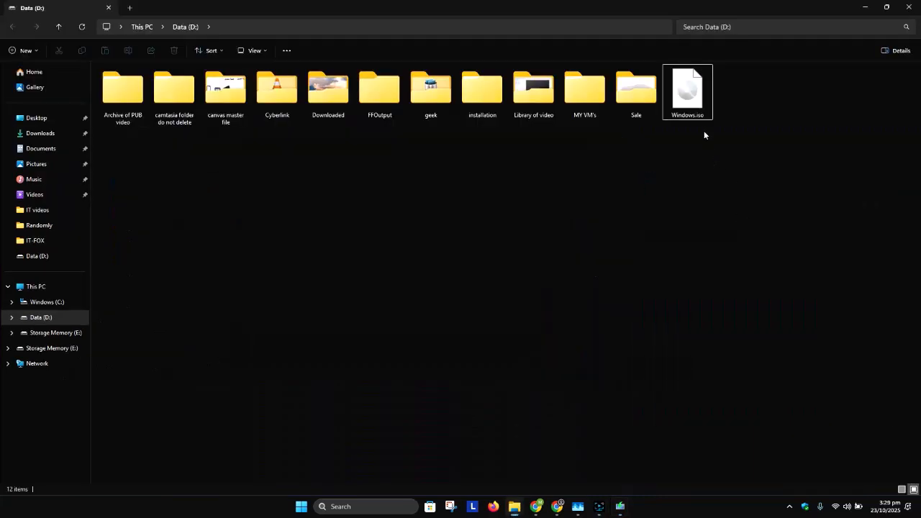
Rename the Windows.iso file on the Data (D:) drive as Windows 10.iso.
click(699, 116)
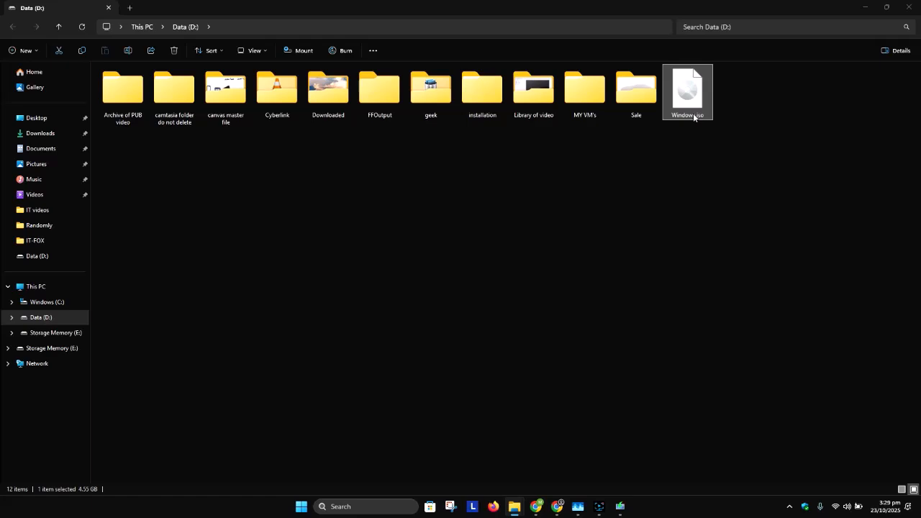
key(F1)
key(alt+F4)
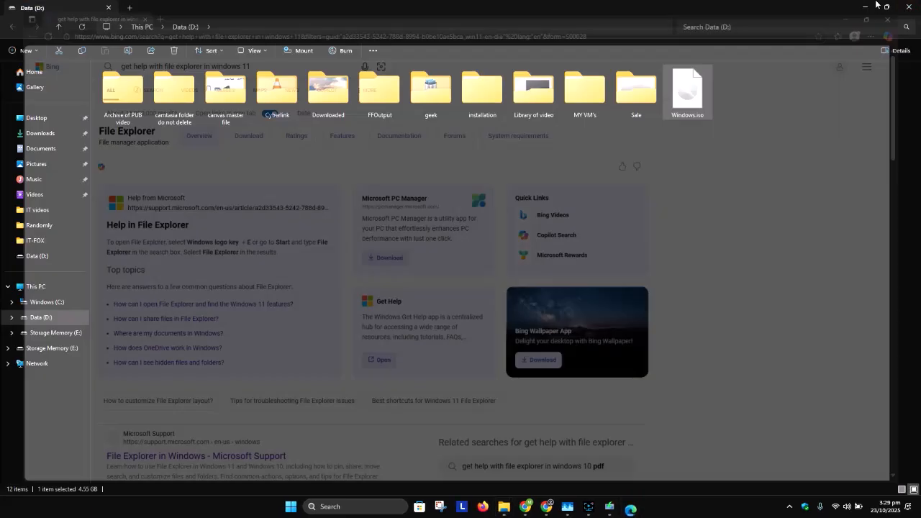
key(F2)
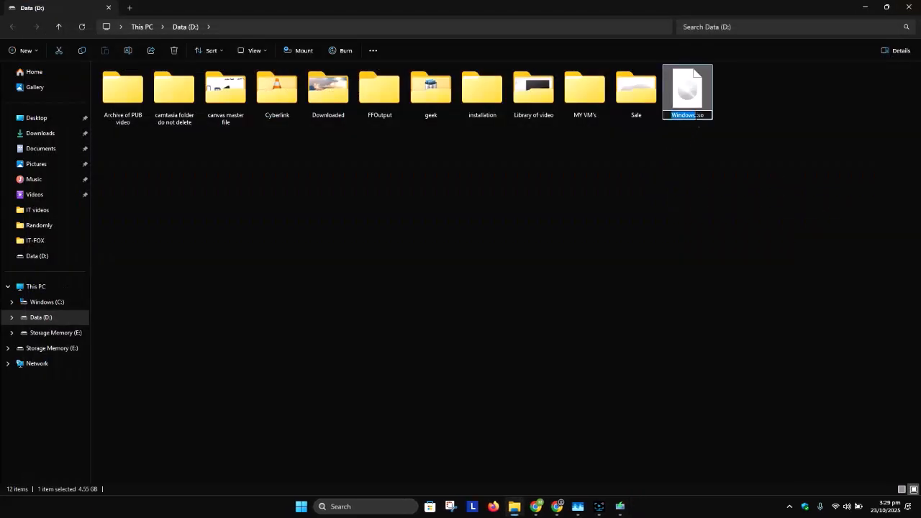
click(696, 115)
text(10)
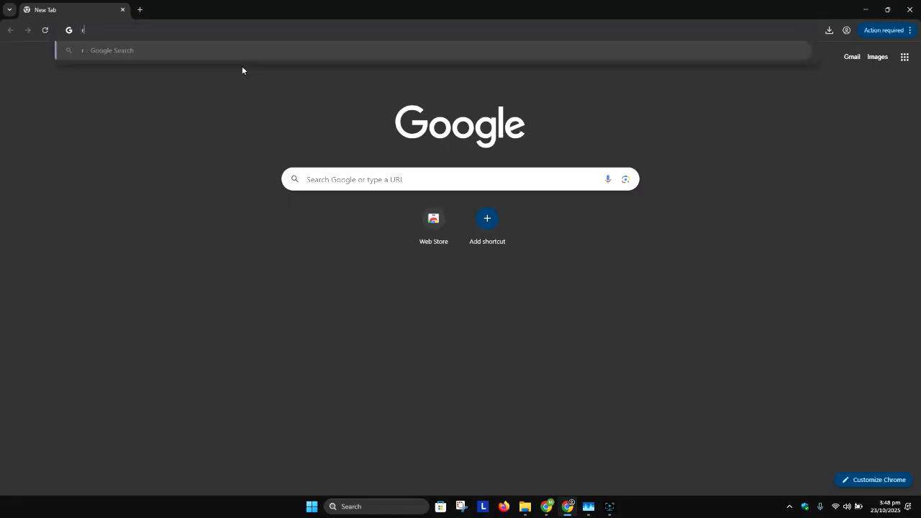
Search the web for rufus in Chrome, open the official rufus.ie site and consent to its data request.
text(rufus)
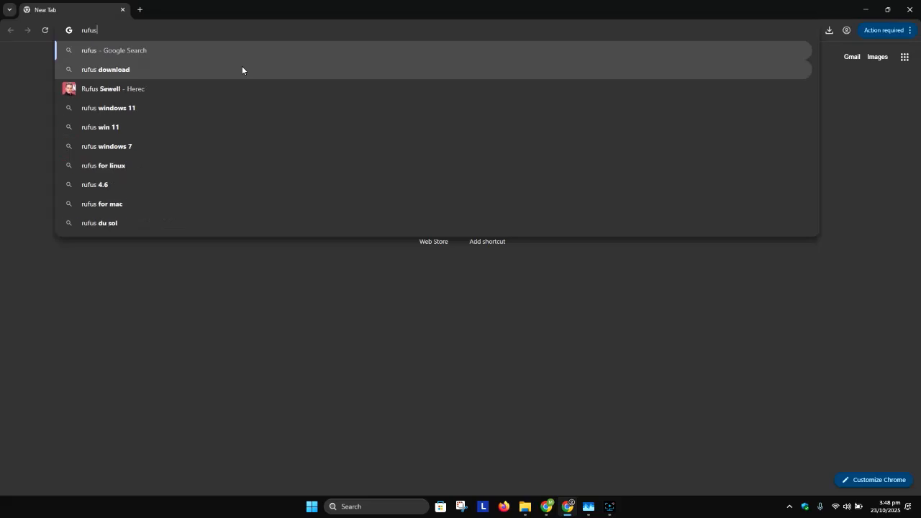
key(Return)
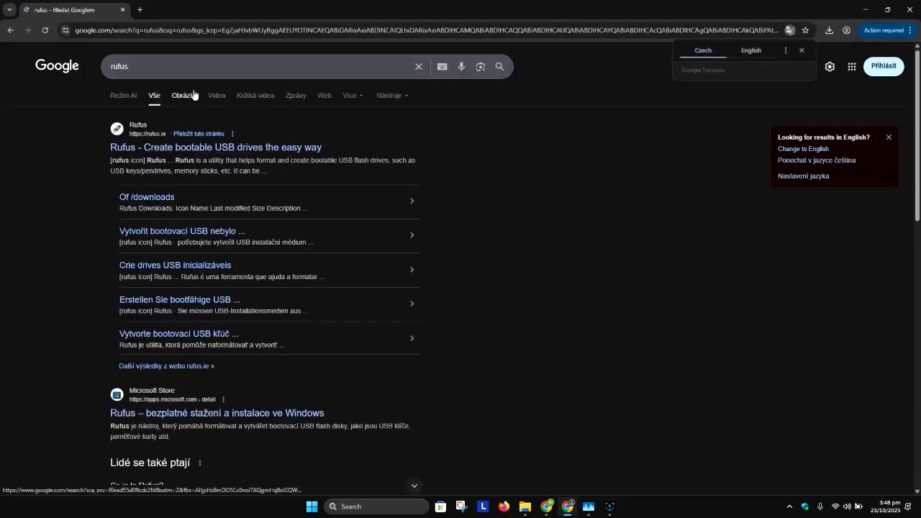
click(115, 148)
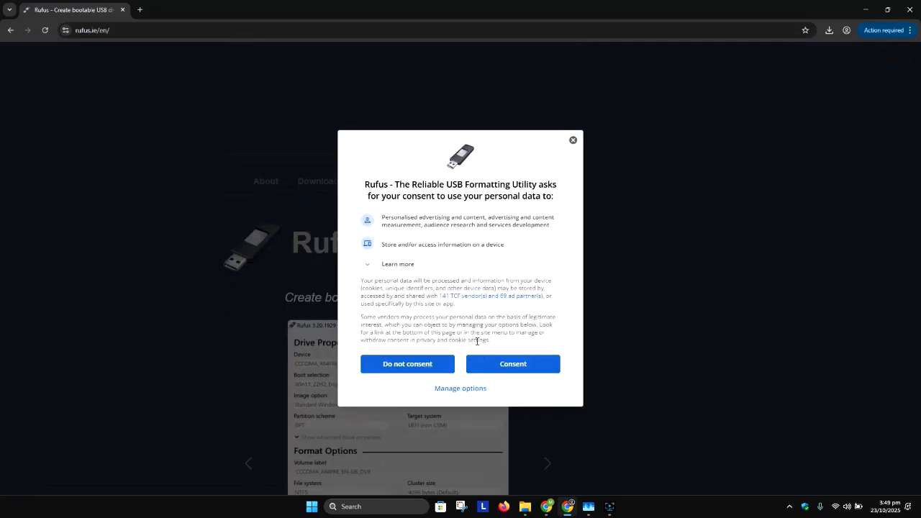
click(508, 366)
Find the latest Rufus releases in the Download section and compare the Windows x64 and Windows x86 platforms.
scroll(370, 239, down, 5)
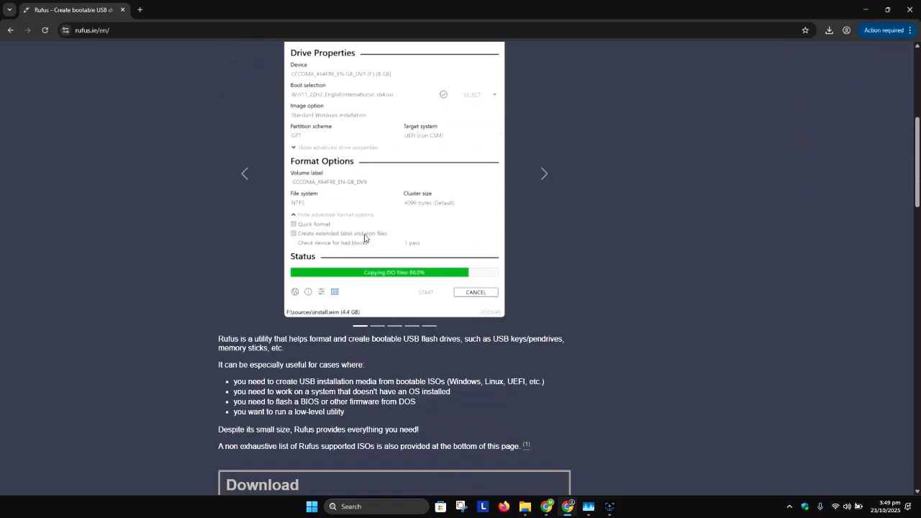
scroll(341, 206, down, 3)
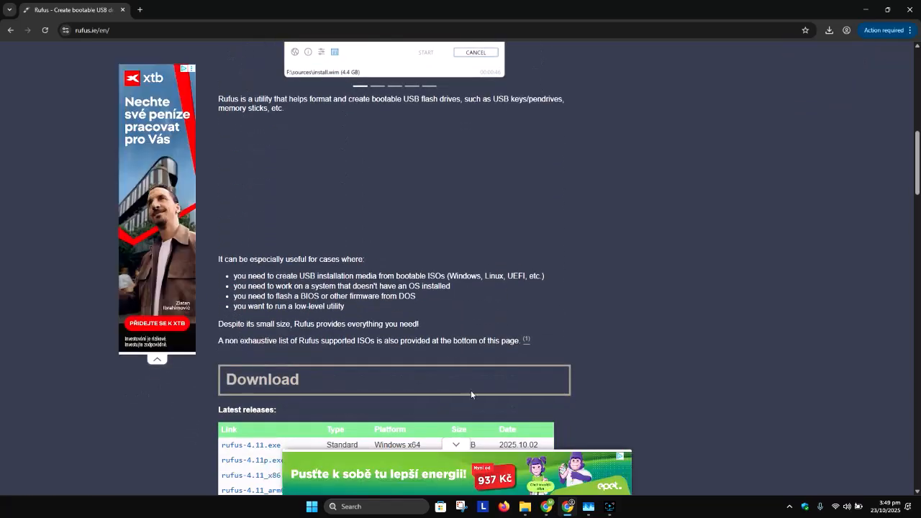
scroll(270, 381, down, 2)
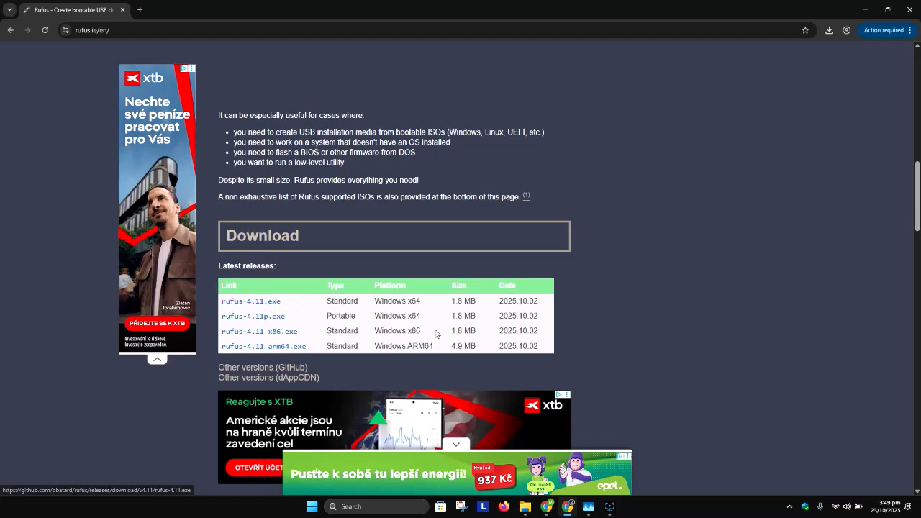
drag(430, 304, 371, 304)
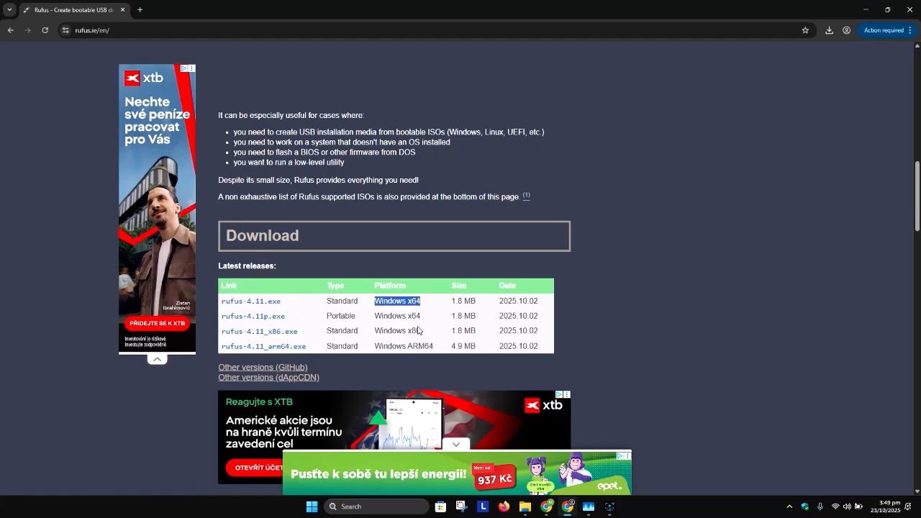
drag(429, 334, 372, 335)
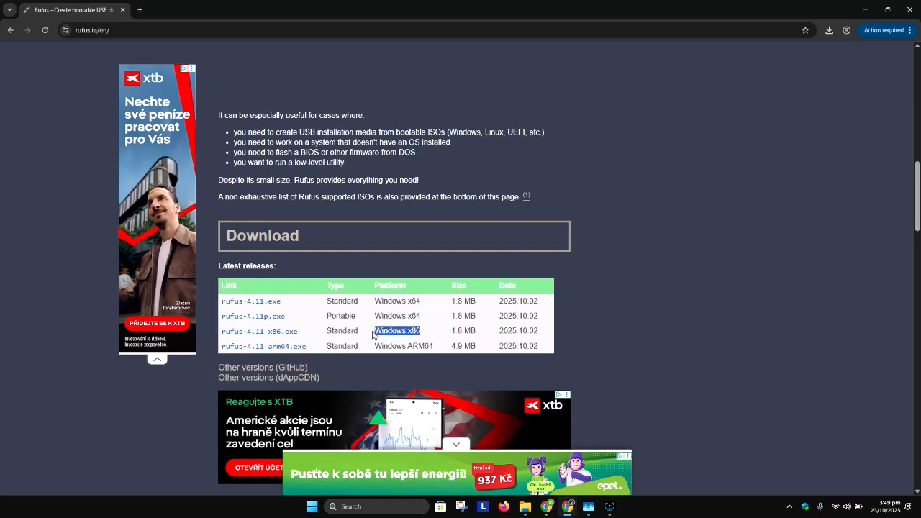
Run dxdiag to check whether the PC's operating system is 64-bit, and close the diagnostic tool.
click(369, 504)
text(dxdiag)
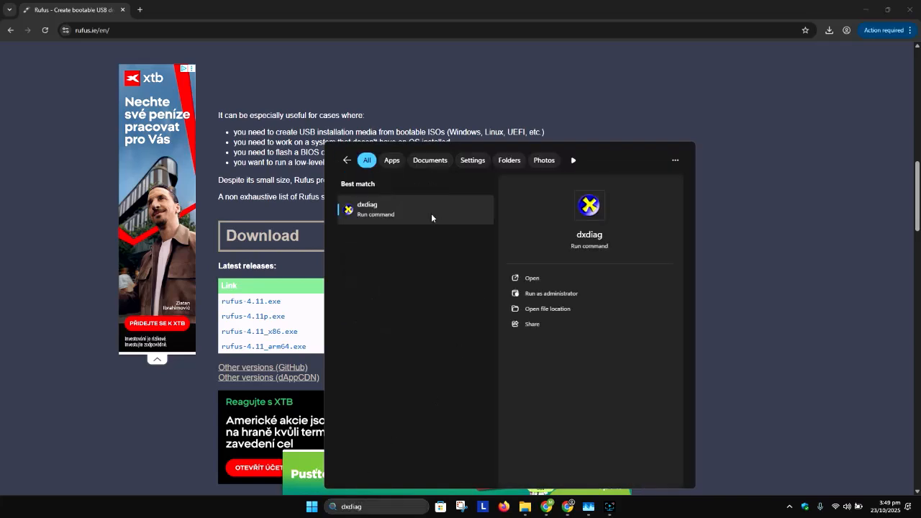
click(431, 212)
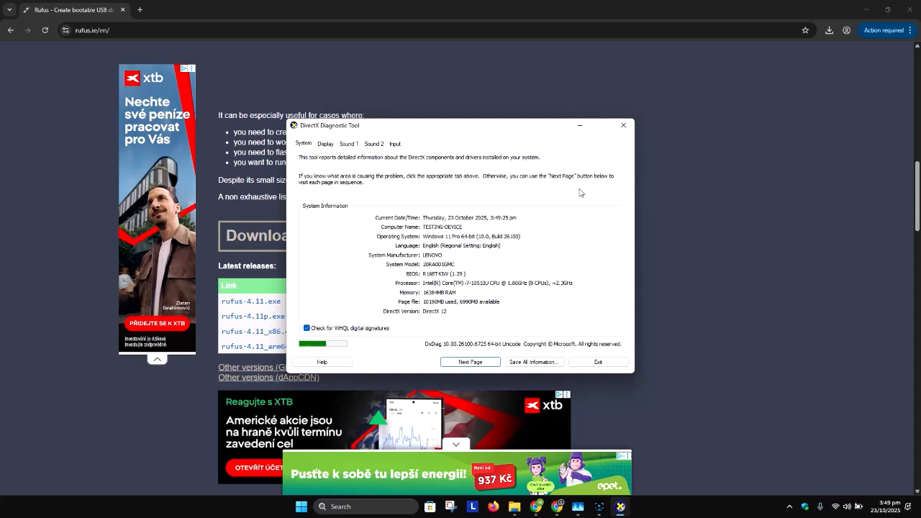
click(622, 125)
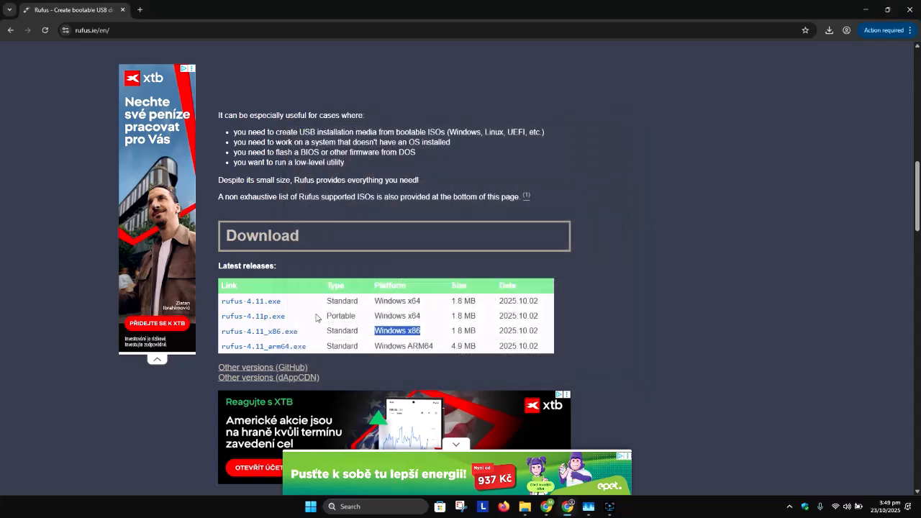
Download the standard Windows x64 release rufus-4.11.exe, close the browser and launch the file from the Downloads folder.
click(269, 305)
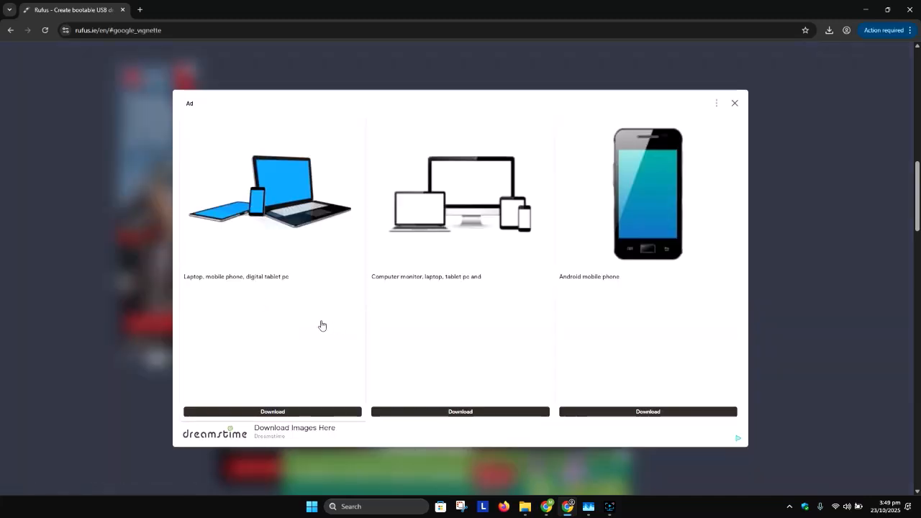
click(734, 102)
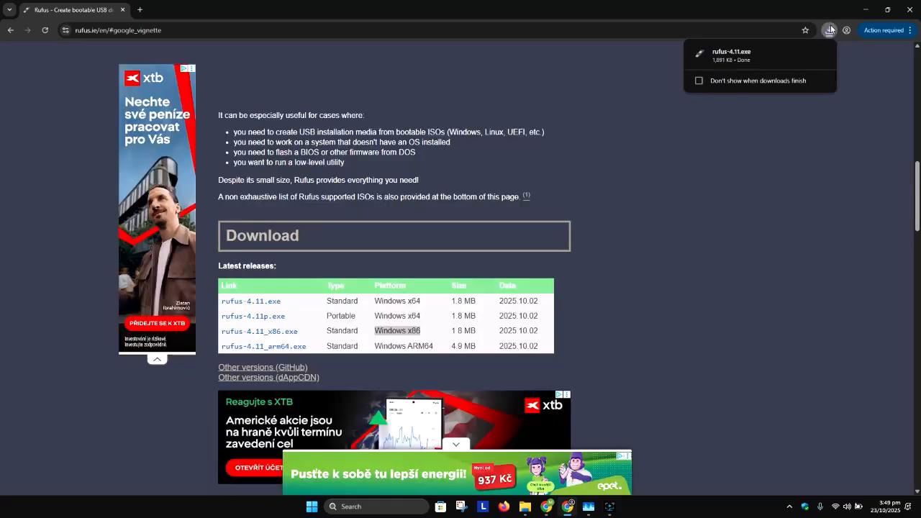
click(803, 53)
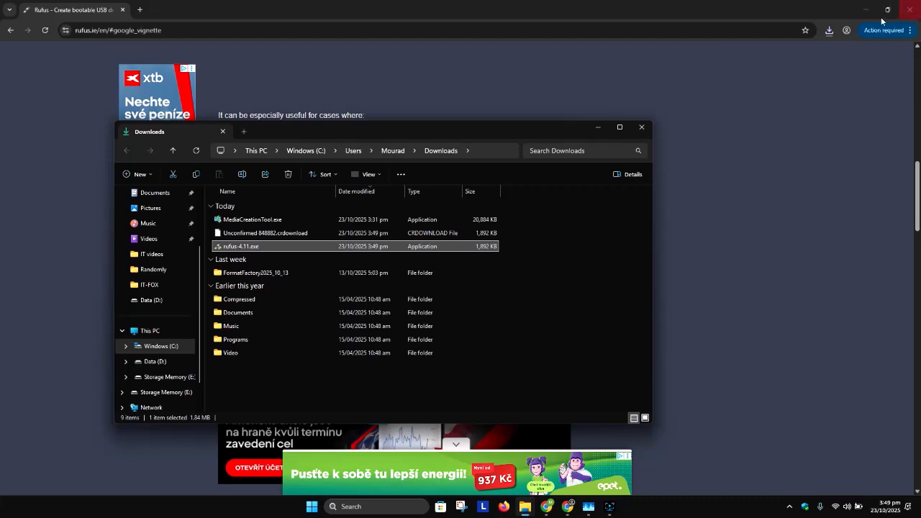
click(910, 9)
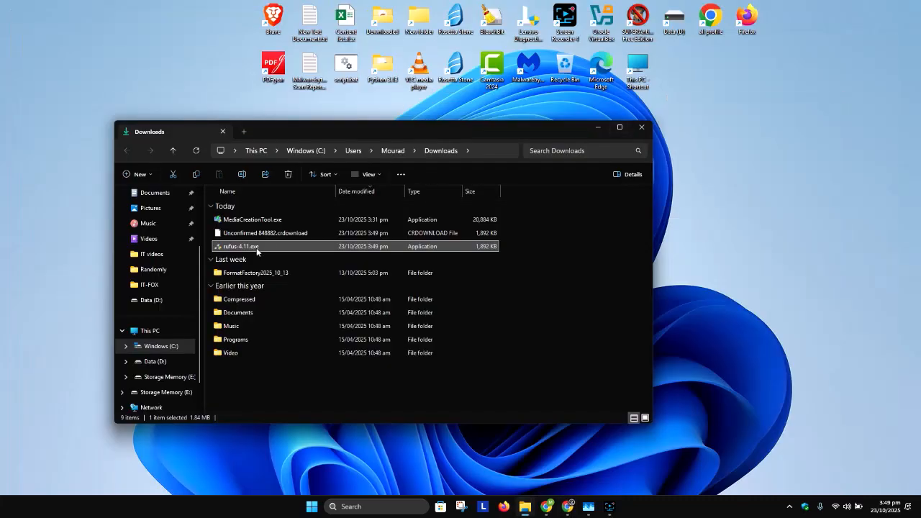
double_click(256, 248)
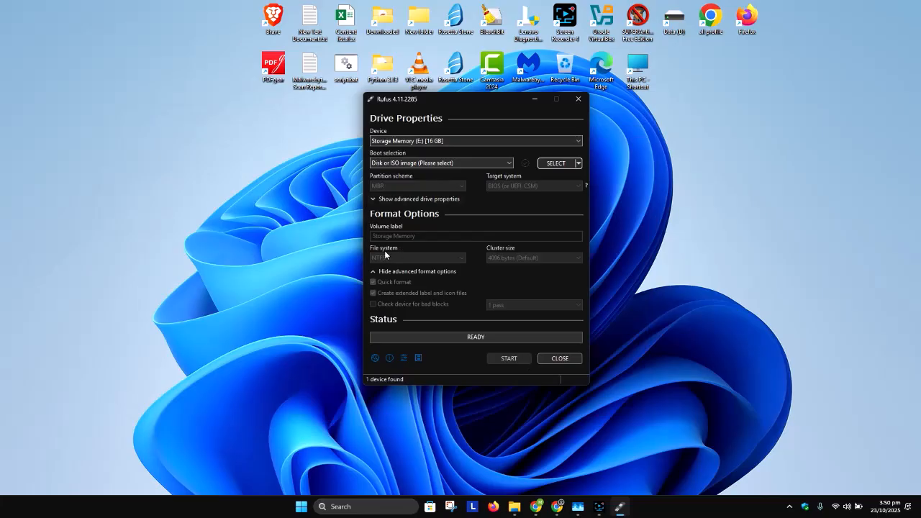
Examine the PC's drives and the ISO files on Data (D:) in File Explorer, and return to Rufus.
click(314, 155)
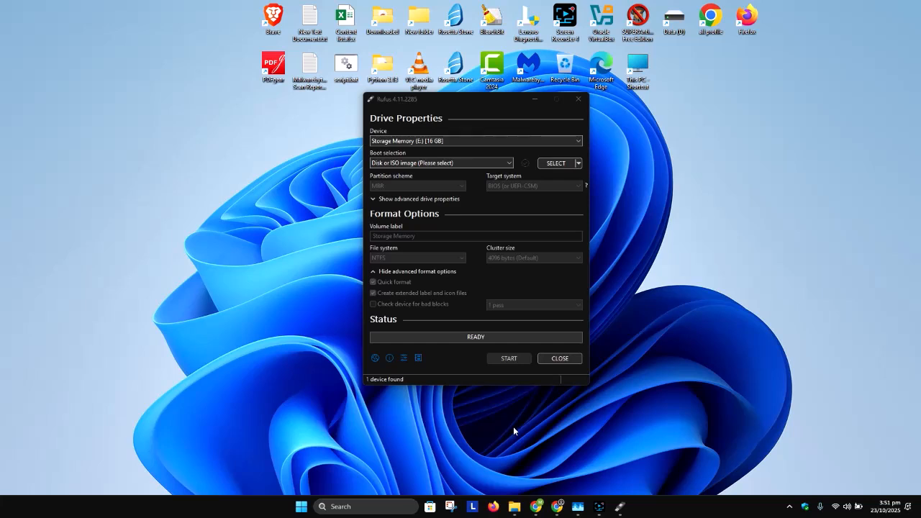
mouse_move(520, 509)
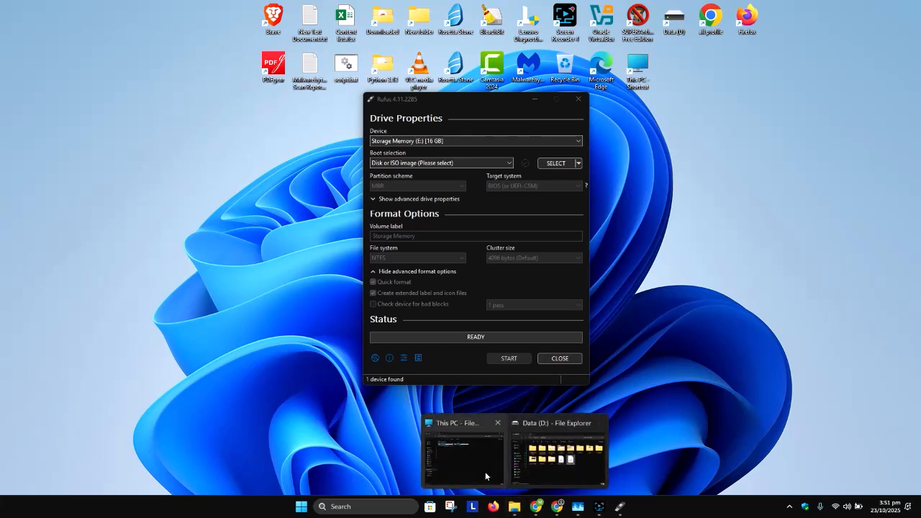
click(495, 479)
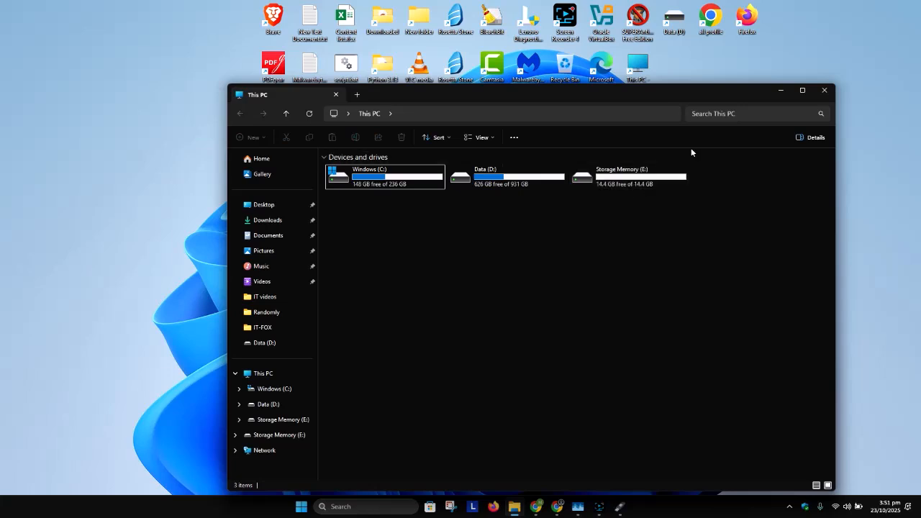
click(264, 405)
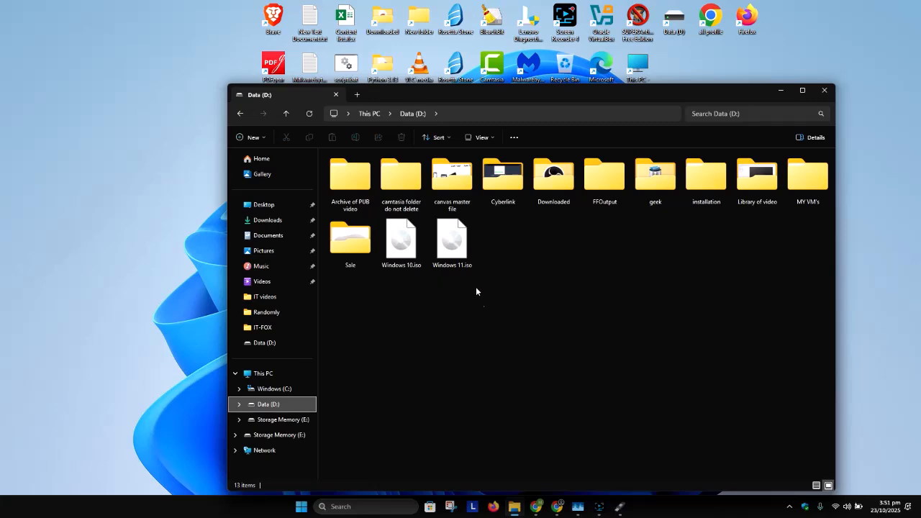
click(521, 117)
click(778, 91)
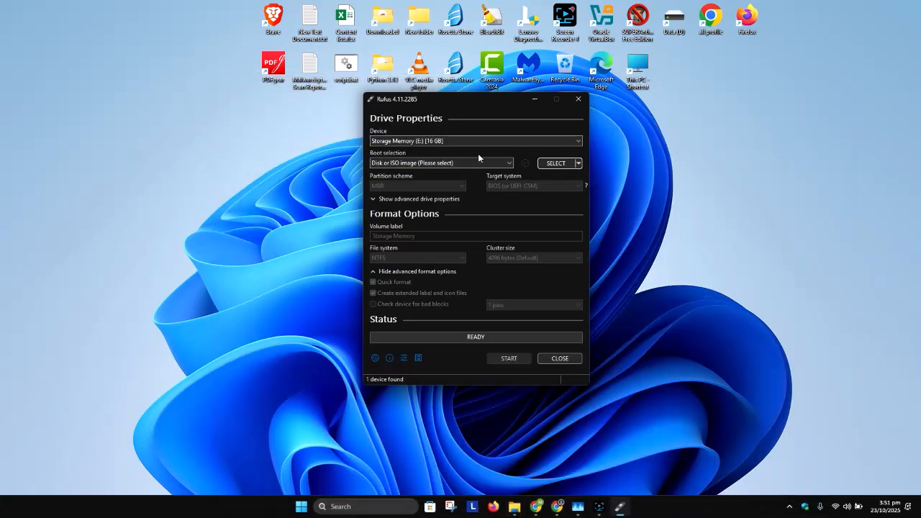
Choose Storage Memory (E:) as the device and Windows 10.iso from the Data (D:) drive as the boot image.
click(440, 140)
click(415, 151)
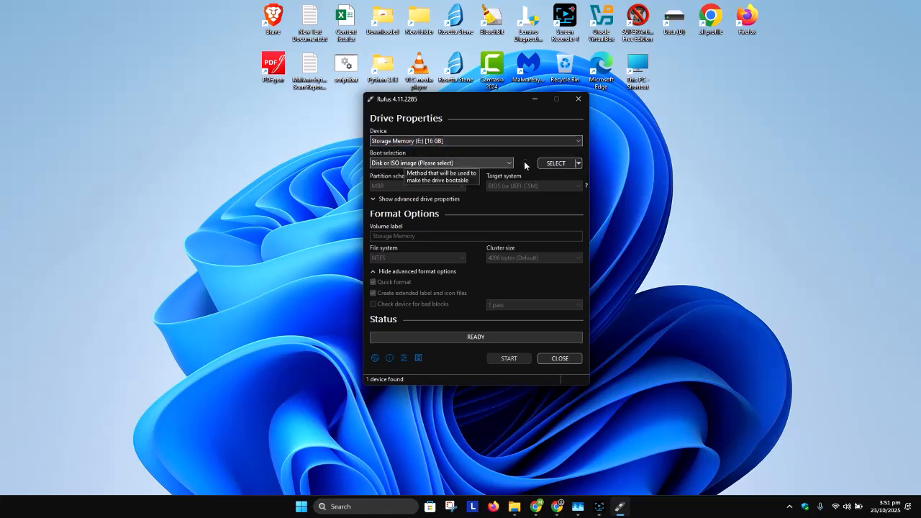
click(567, 164)
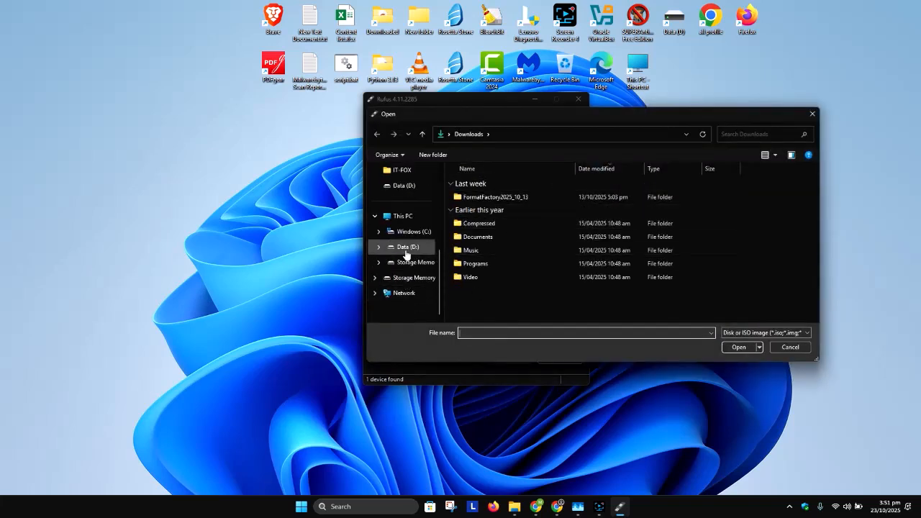
click(406, 247)
click(729, 320)
click(541, 304)
click(745, 349)
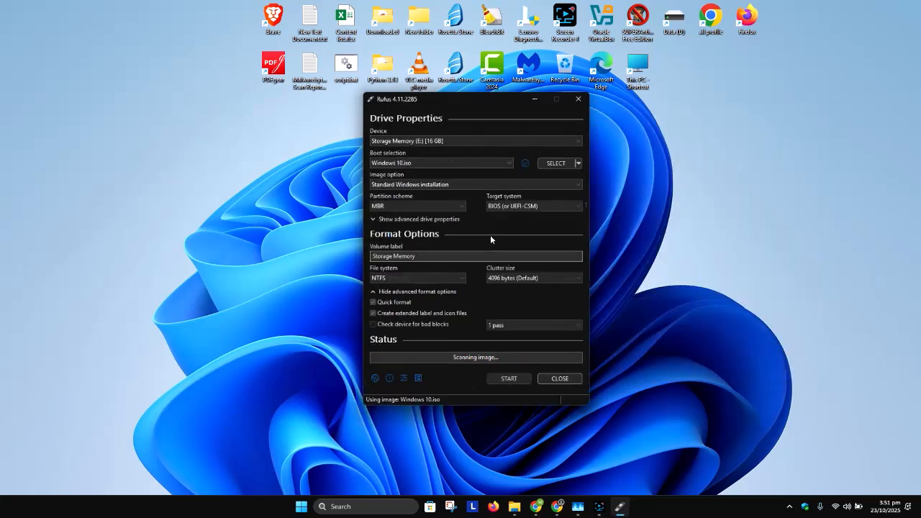
Review the available choices for the image option, partition scheme and target system of the bootable drive.
click(407, 186)
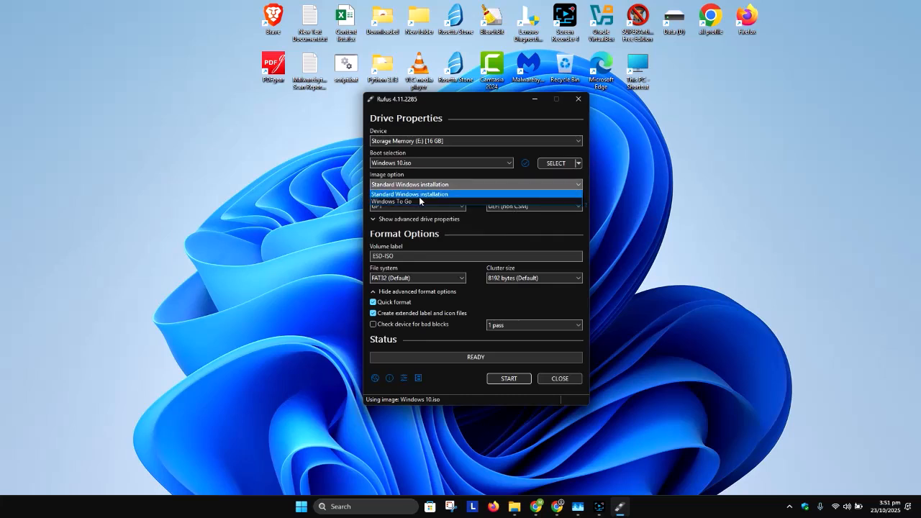
click(500, 228)
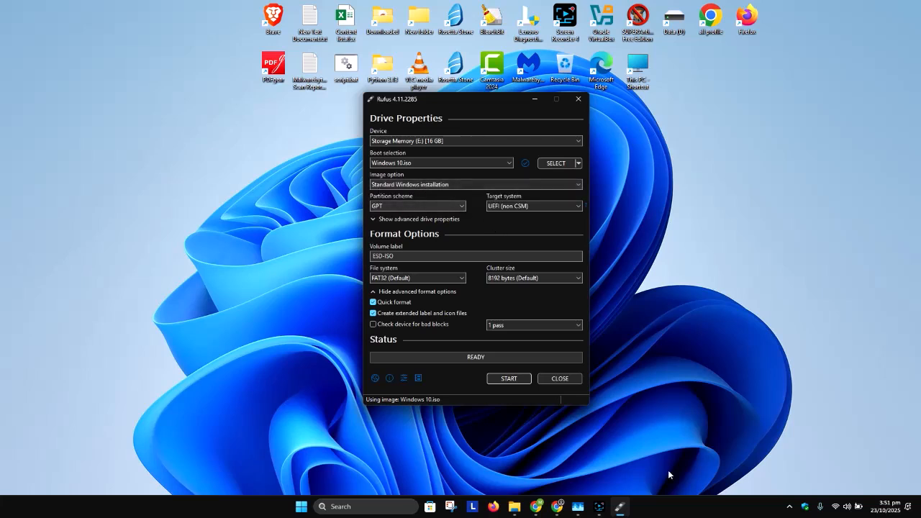
click(601, 510)
click(765, 408)
click(451, 206)
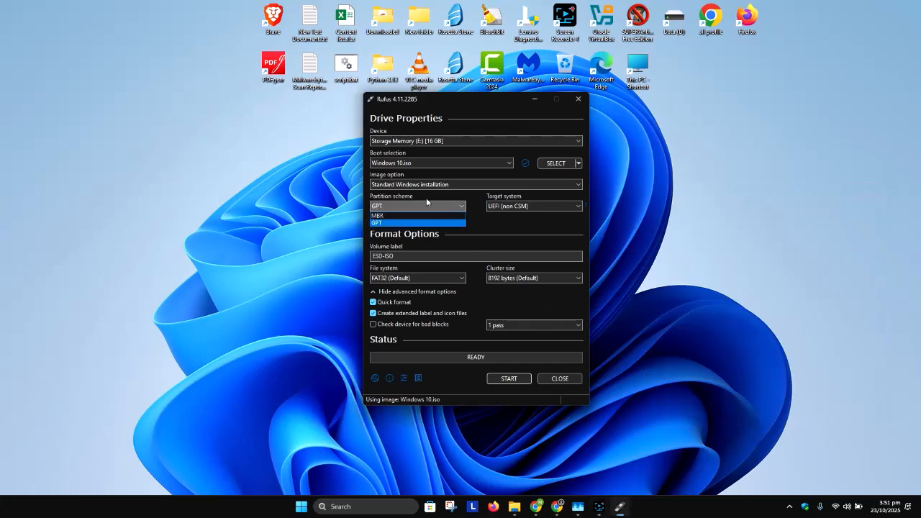
click(514, 229)
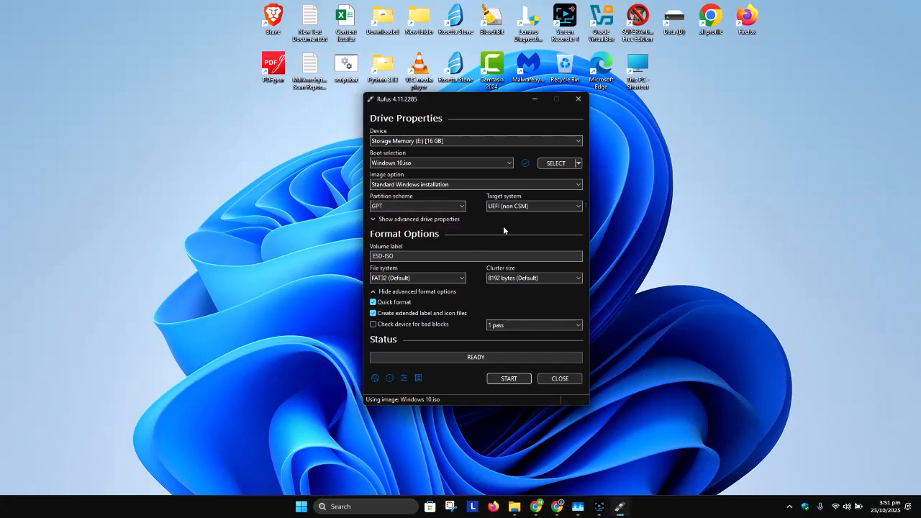
click(508, 209)
click(515, 215)
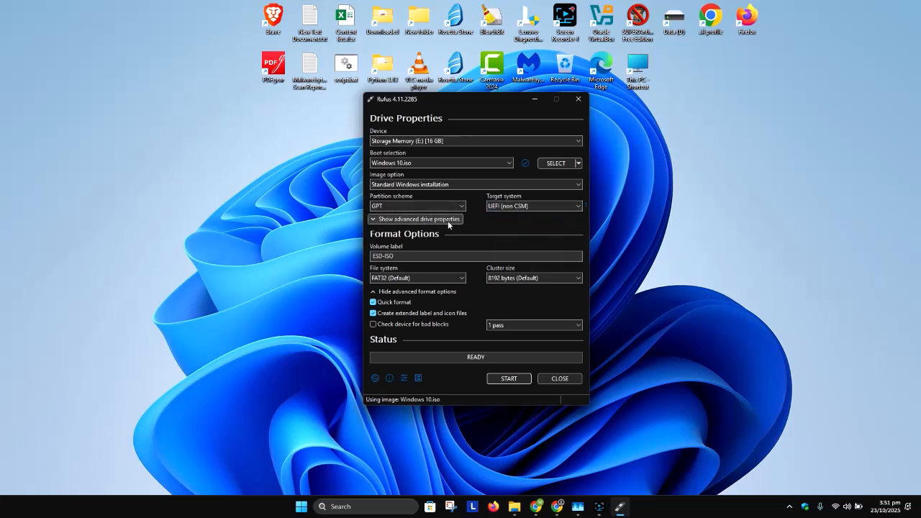
Look over the advanced drive properties, hide them again, and set the volume label to Storage device.
click(418, 220)
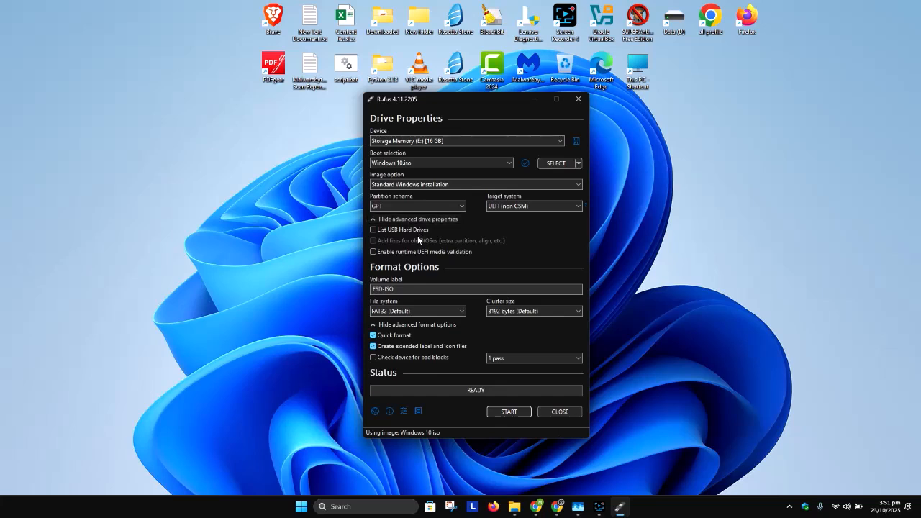
click(383, 220)
drag(401, 255, 372, 256)
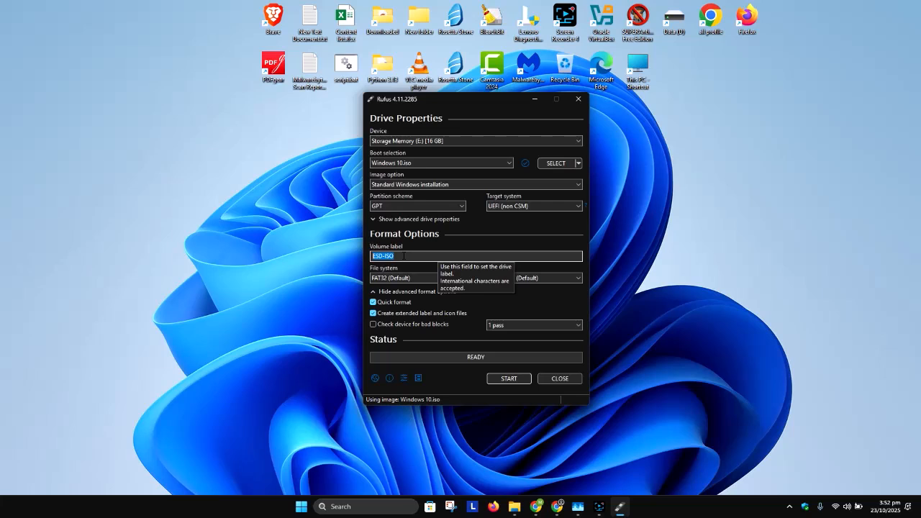
text(Storage device)
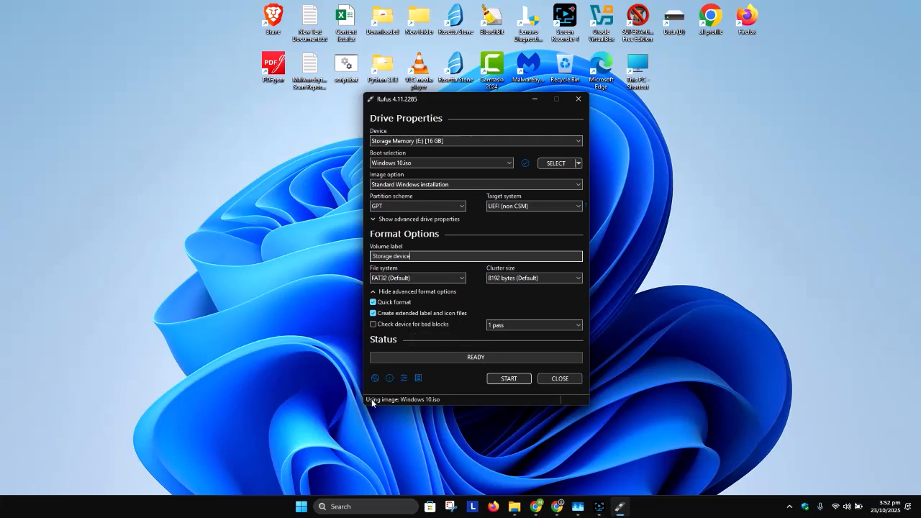
Check the contents of the Storage Memory (E:) drive in File Explorer and return to Rufus.
click(513, 506)
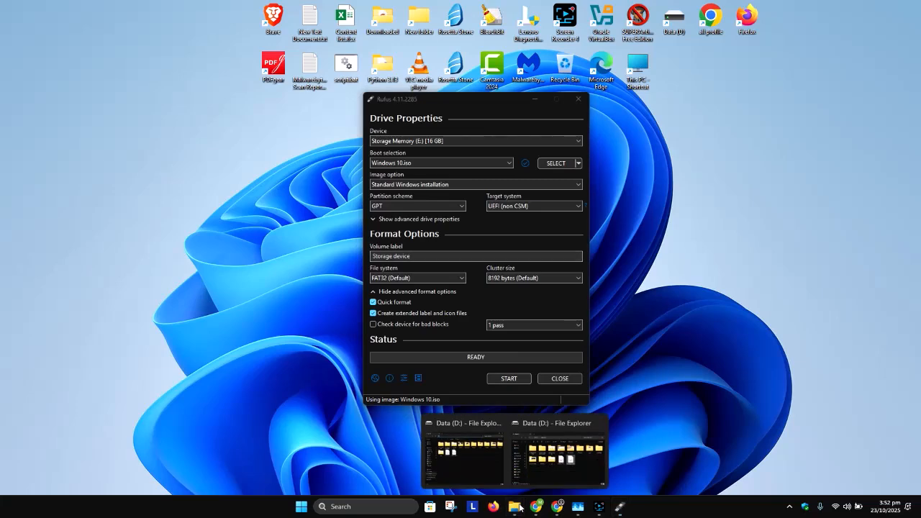
click(473, 462)
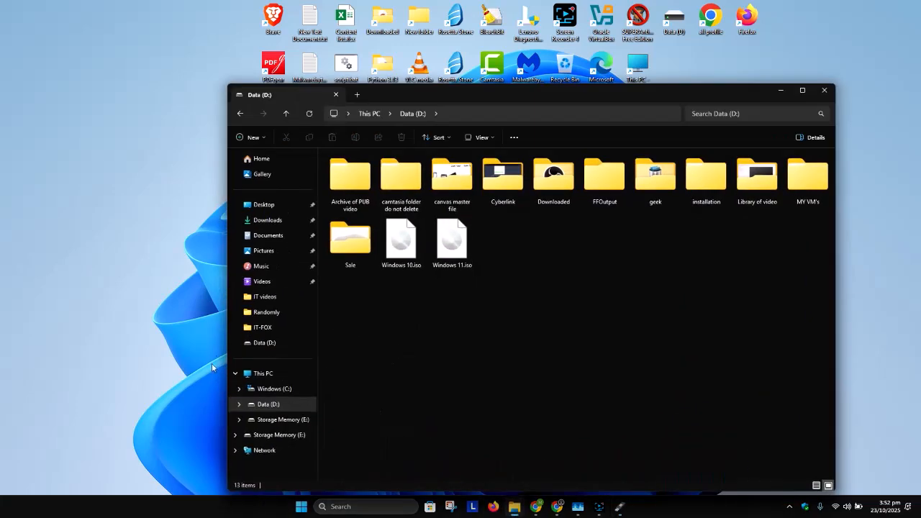
click(262, 373)
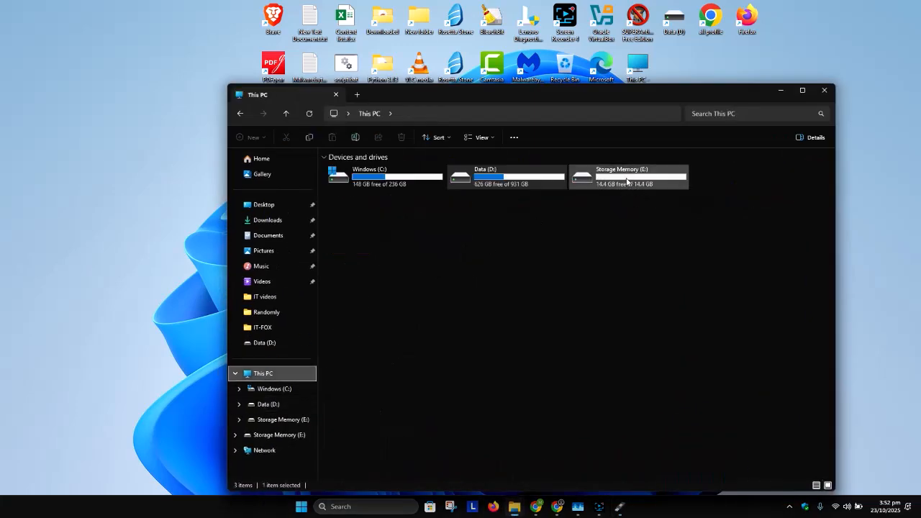
click(601, 188)
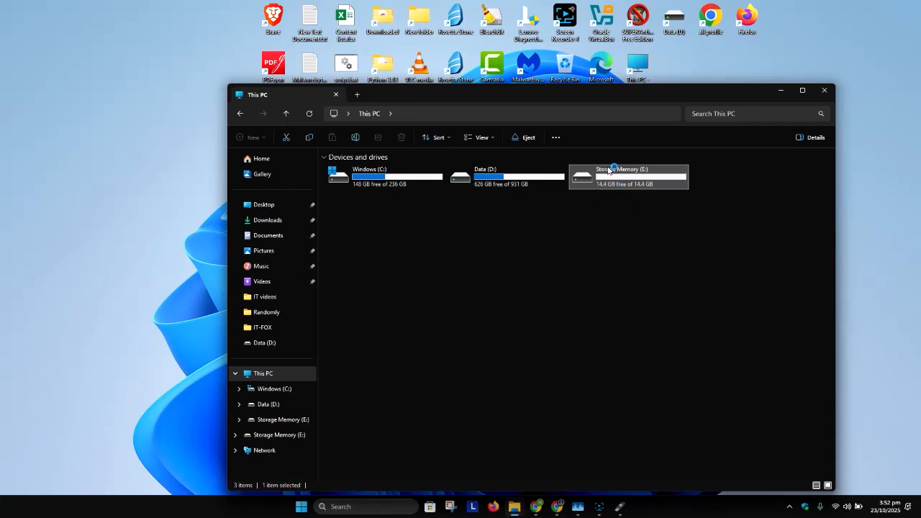
double_click(614, 179)
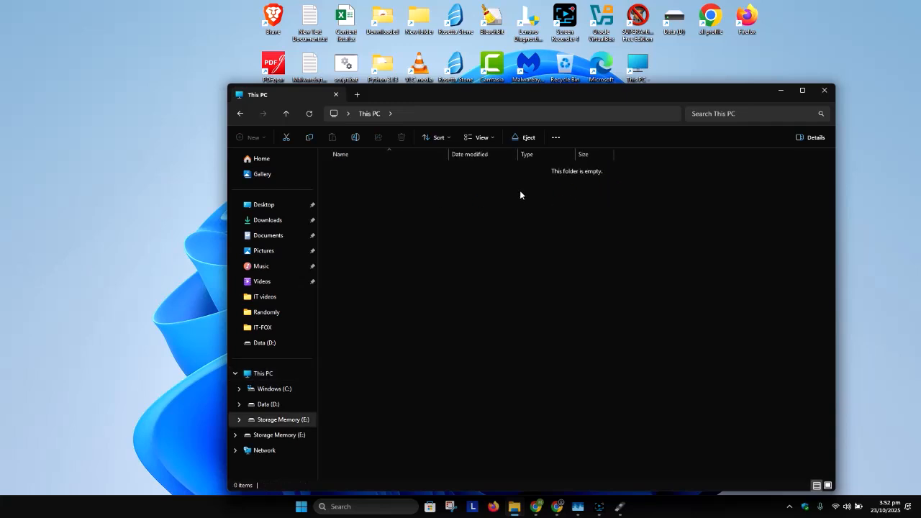
click(780, 91)
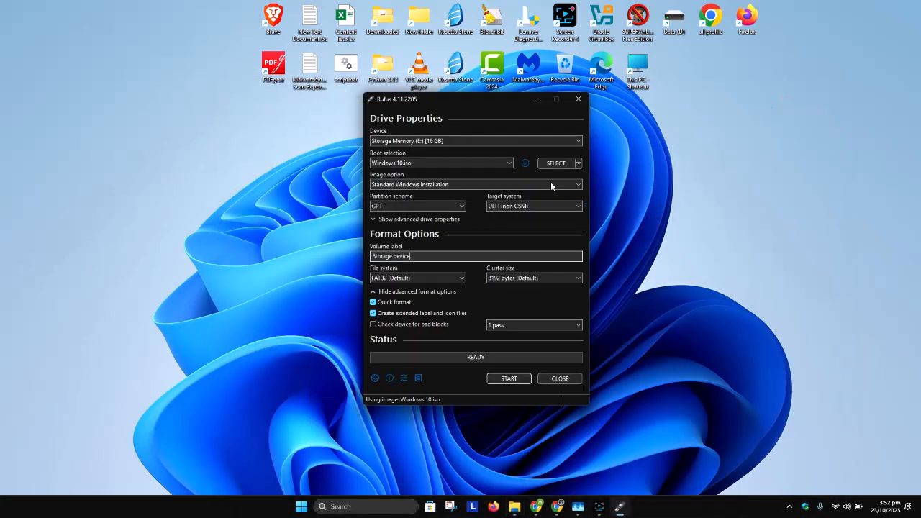
Start creating the drive with a named local account and data collection and BitLocker automatic device encryption disabled, accepting the bootloader and data-loss warnings.
click(506, 381)
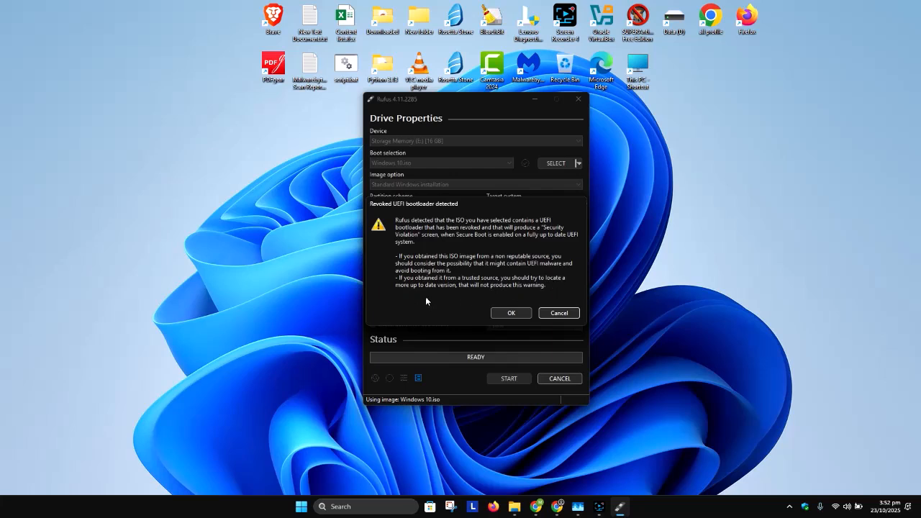
click(510, 312)
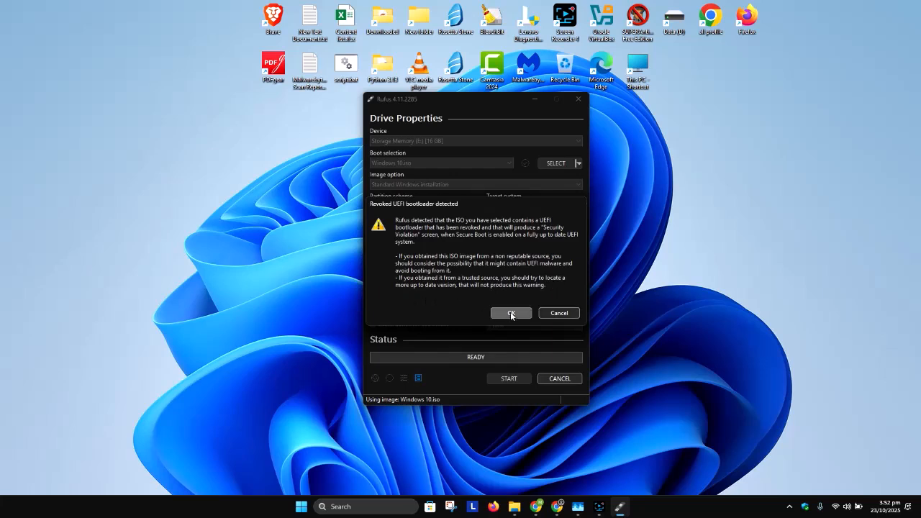
double_click(483, 234)
text(Marcos)
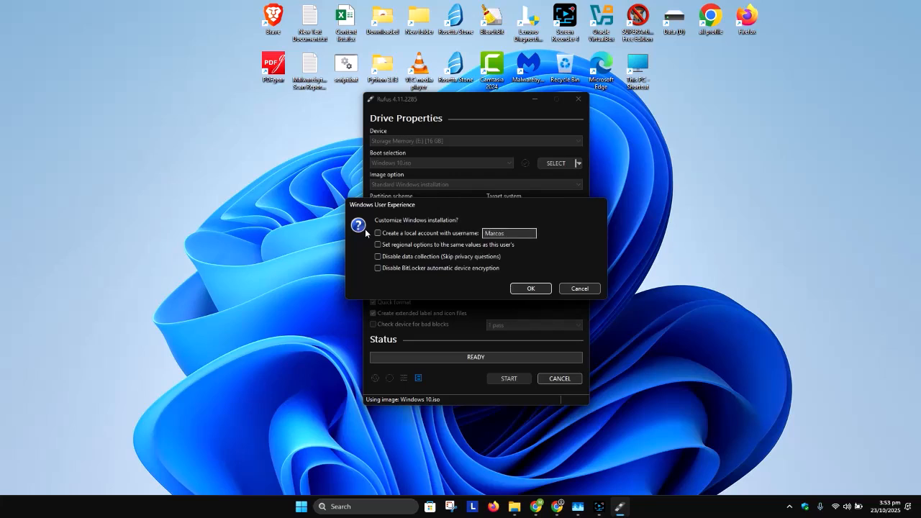
click(408, 233)
click(407, 258)
click(413, 268)
click(533, 289)
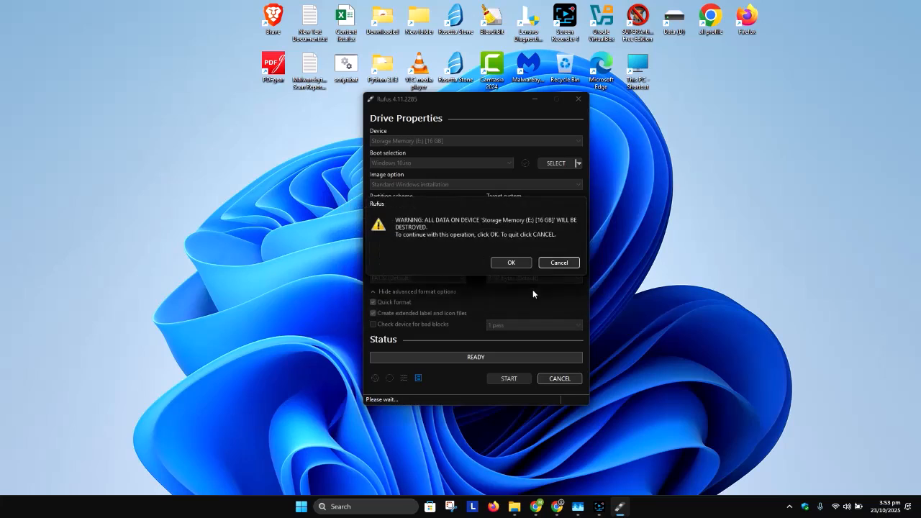
click(506, 264)
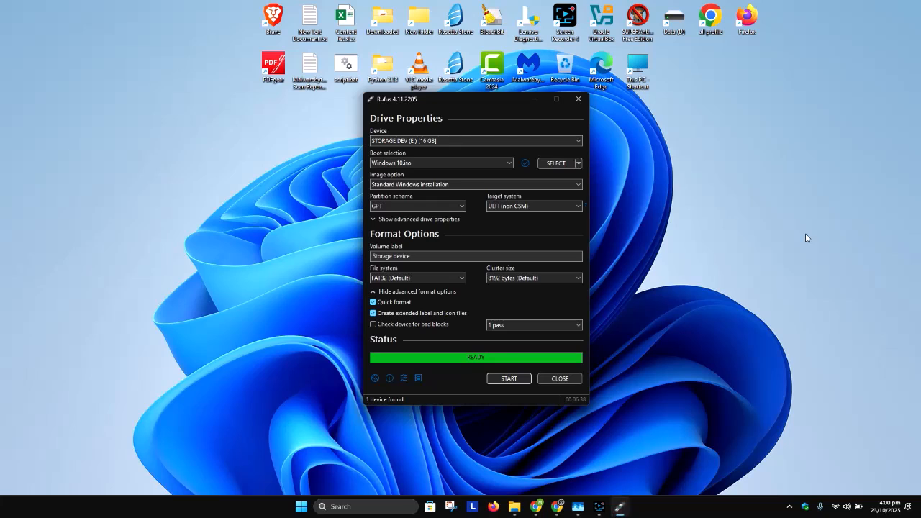
Close Rufus and open the STORAGE DEV (E:) drive in File Explorer to examine the installation files.
click(555, 378)
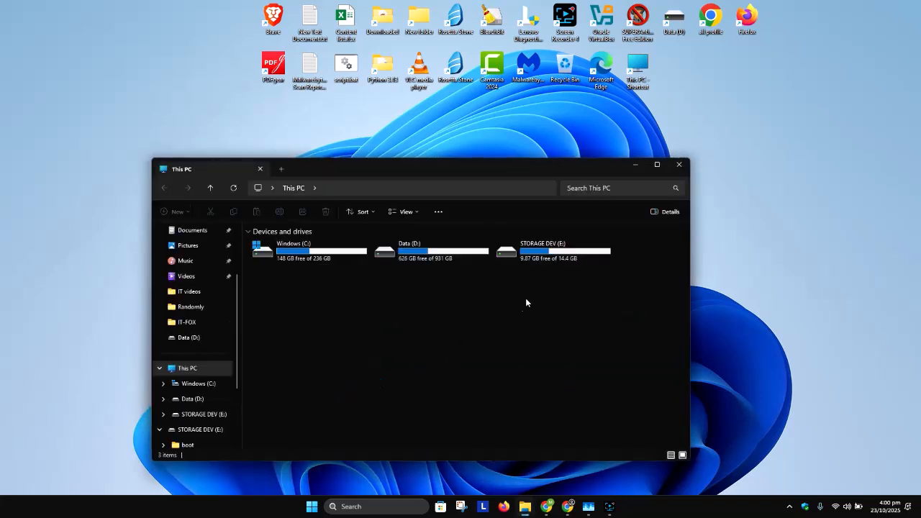
double_click(528, 258)
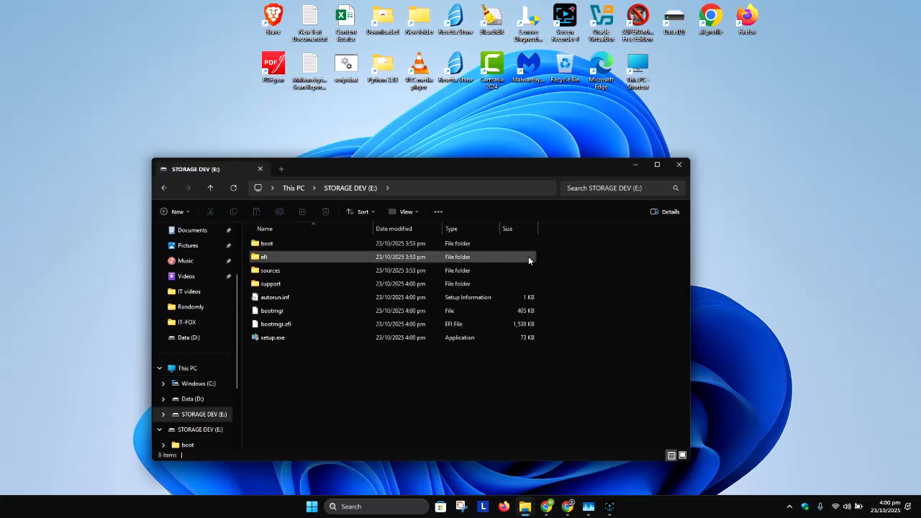